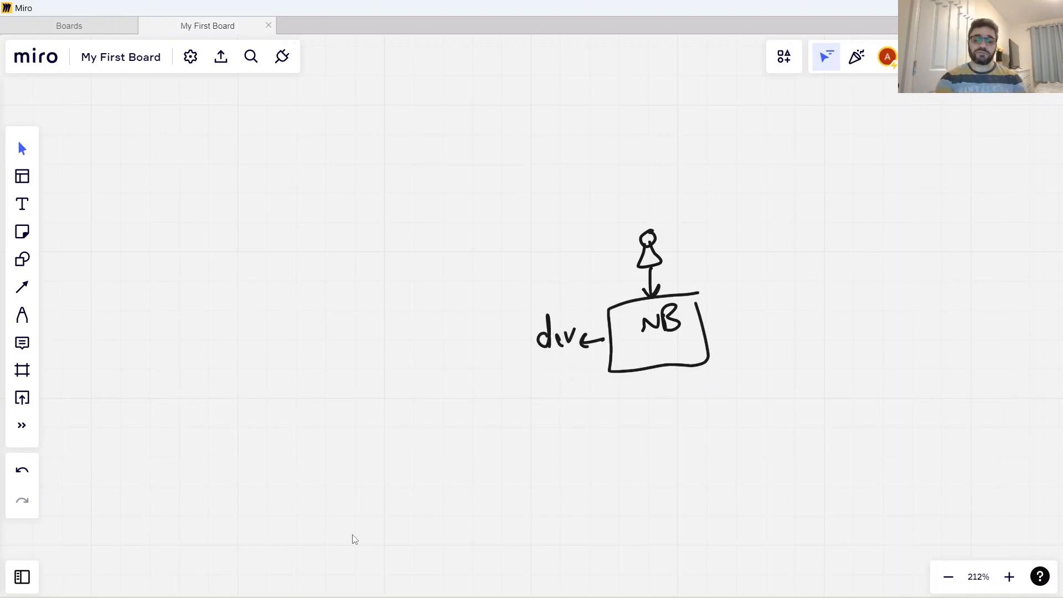
scroll(355, 540, down, 2)
scroll(355, 540, right, 2)
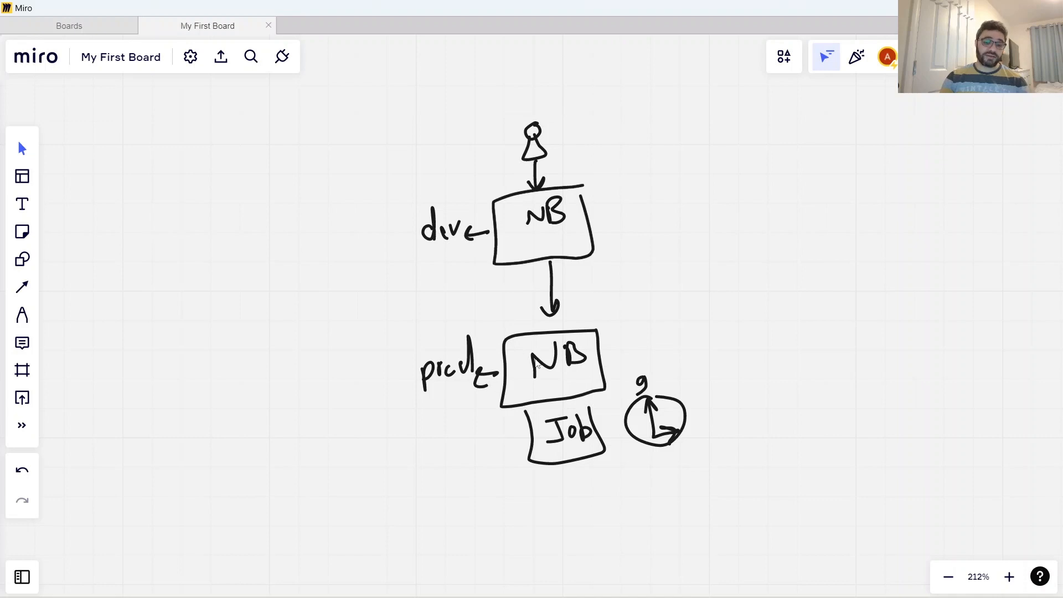
scroll(537, 365, left, 5)
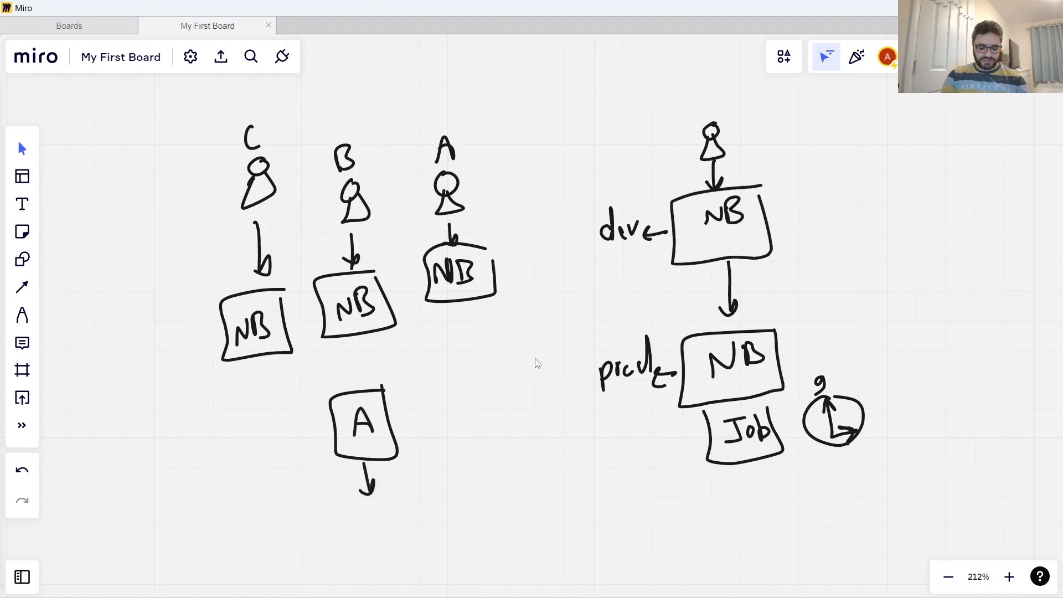
scroll(536, 363, down, 5)
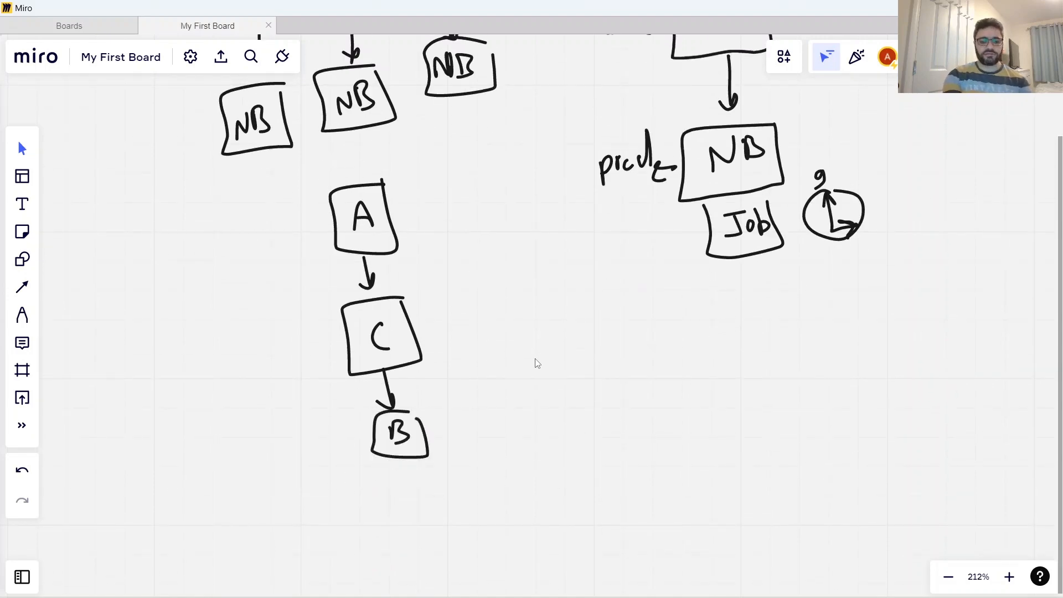
scroll(535, 363, down, 5)
scroll(536, 364, up, 1)
scroll(536, 364, right, 1)
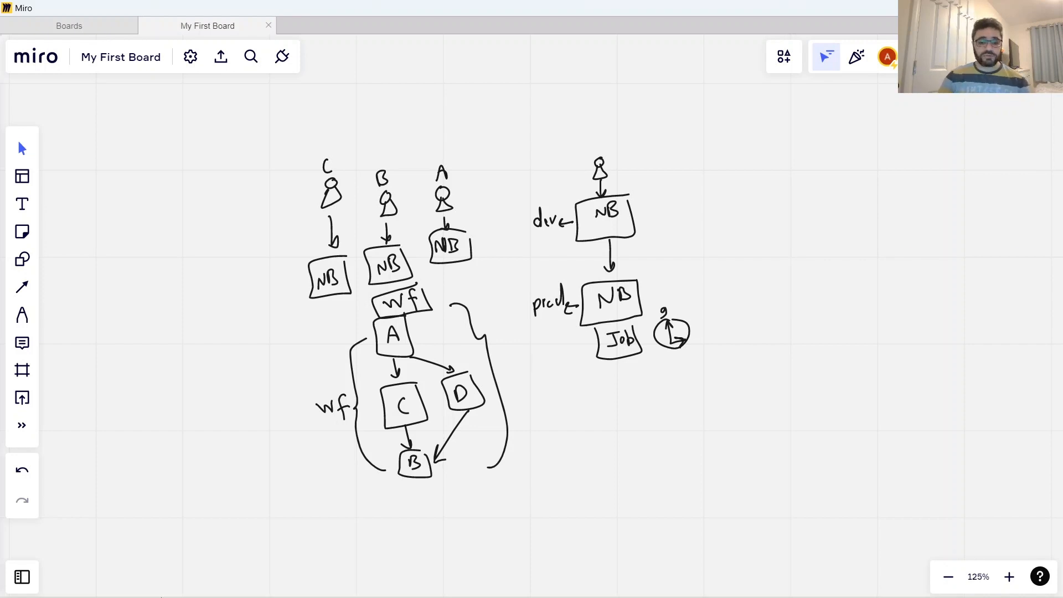
Switch to Databricks in the browser, choose the Data Science & Engineering environment and open its Workflows page.
click(369, 582)
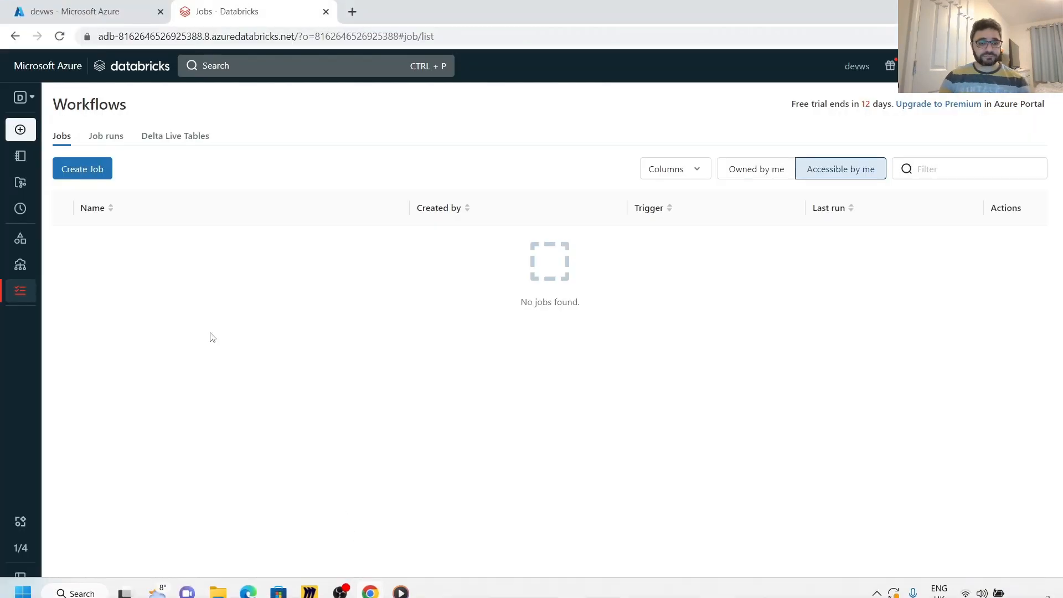
click(35, 100)
click(62, 132)
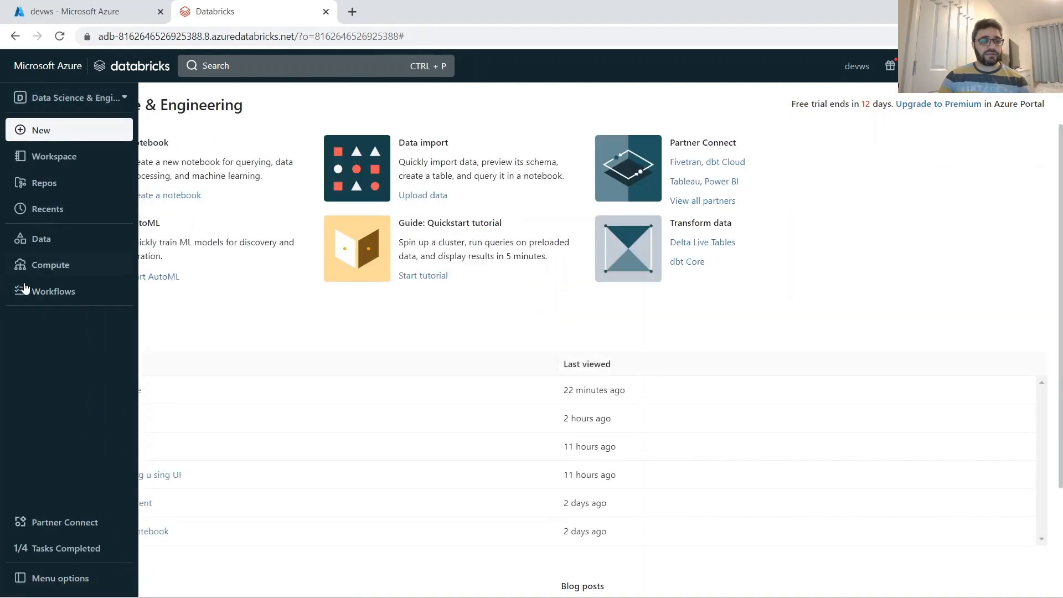
click(62, 291)
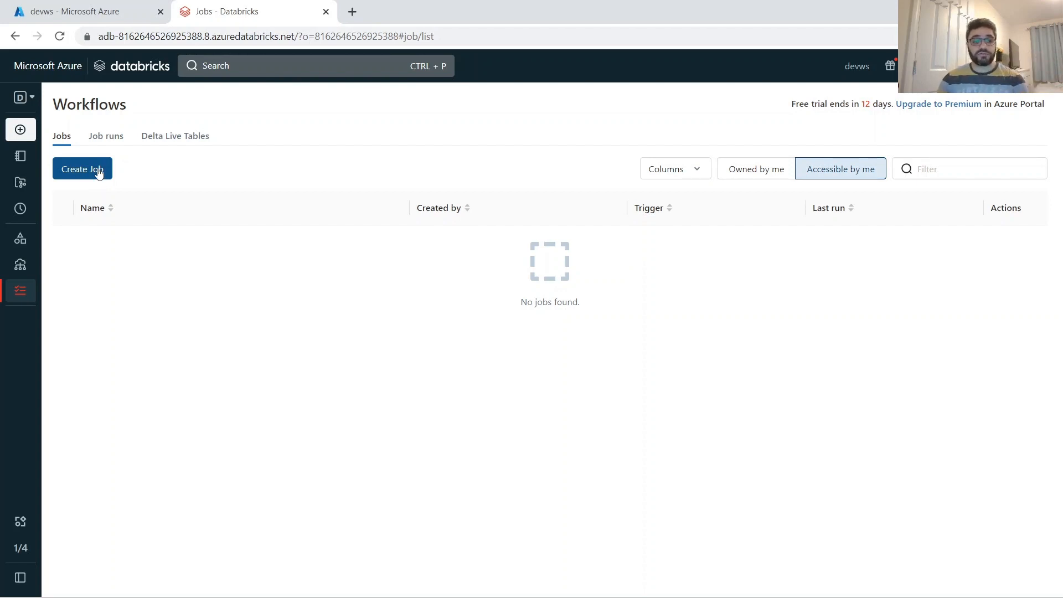
Start creating a new job and name its first task data_workflow_start.
click(98, 173)
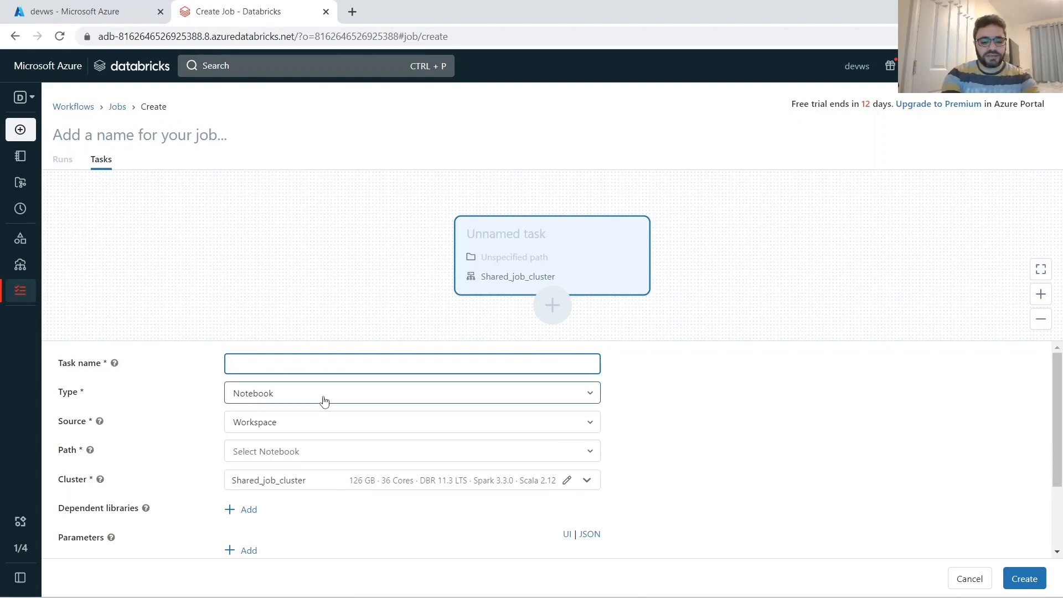
text(data)
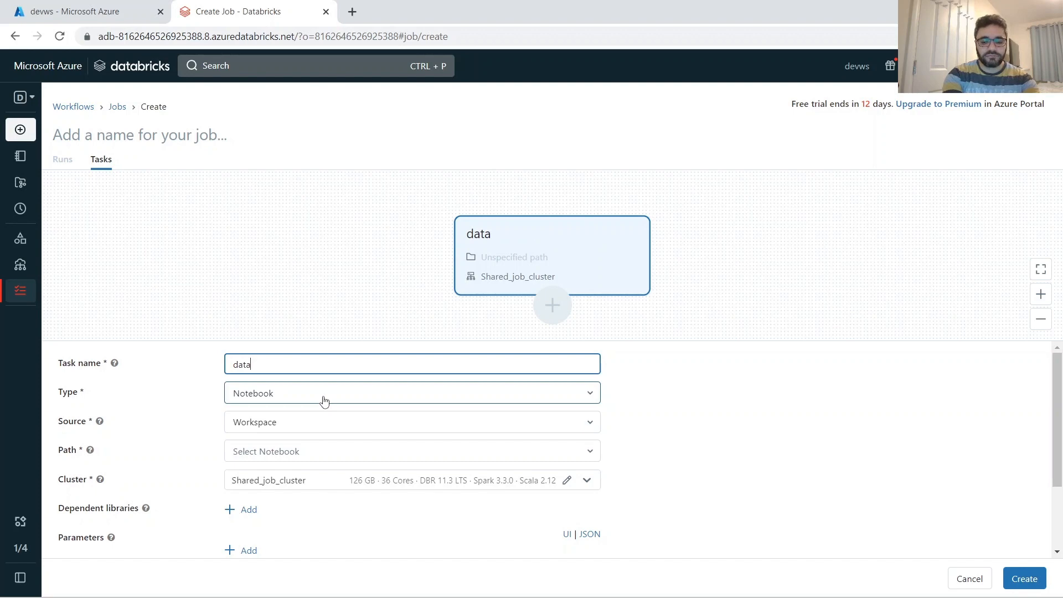
text(_workflow)
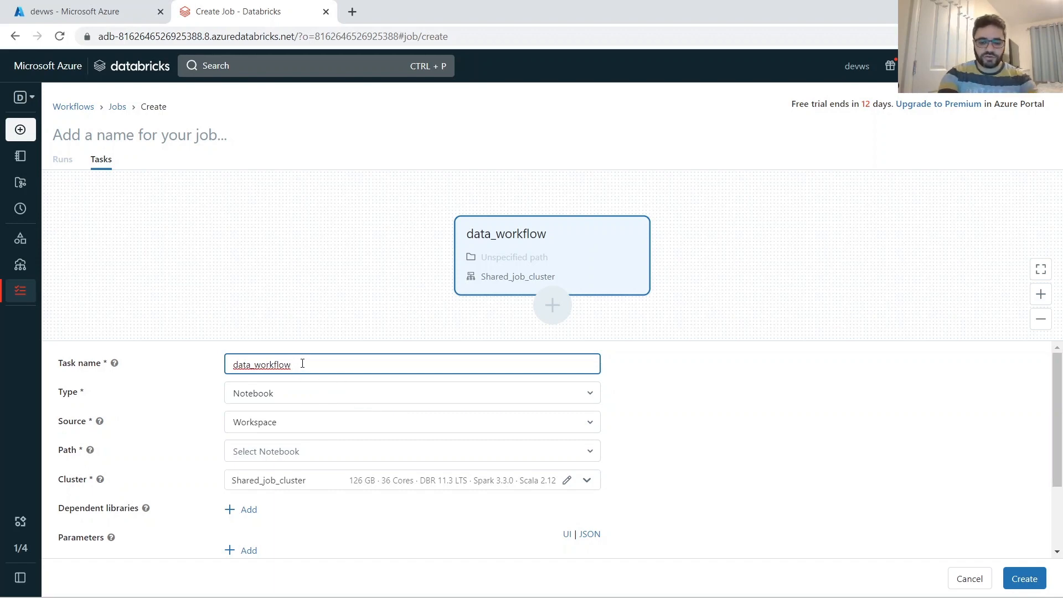
text(_start)
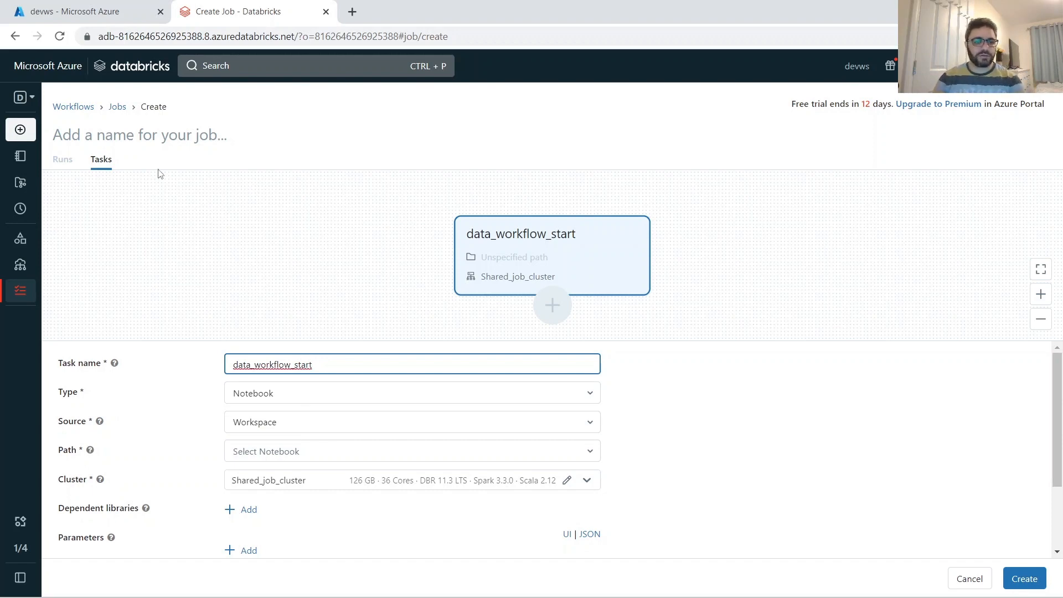
Name the job "data workflow" and rename its task as first_task.
click(193, 146)
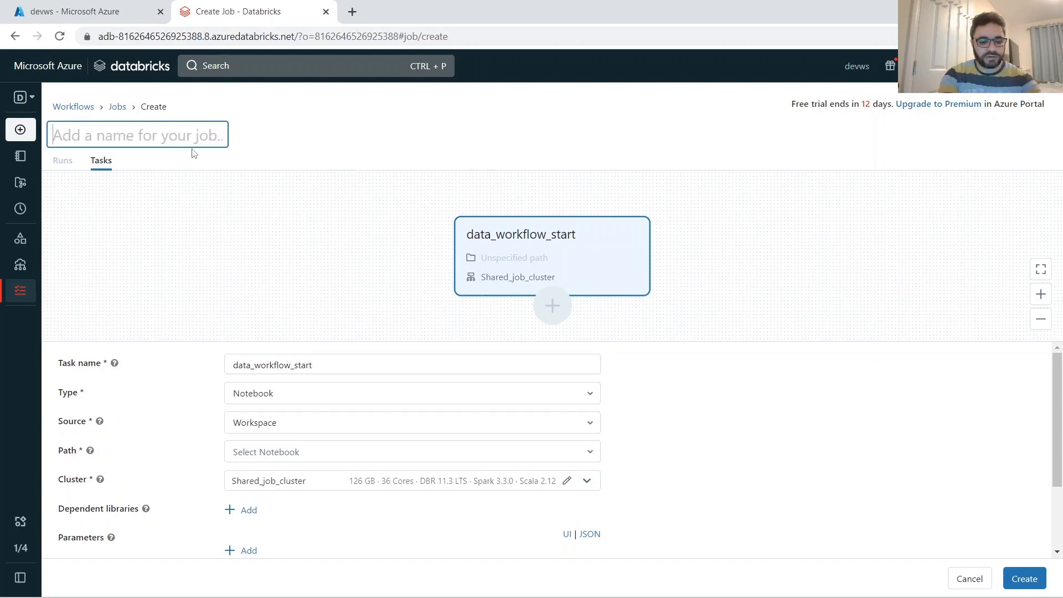
text(data workflow)
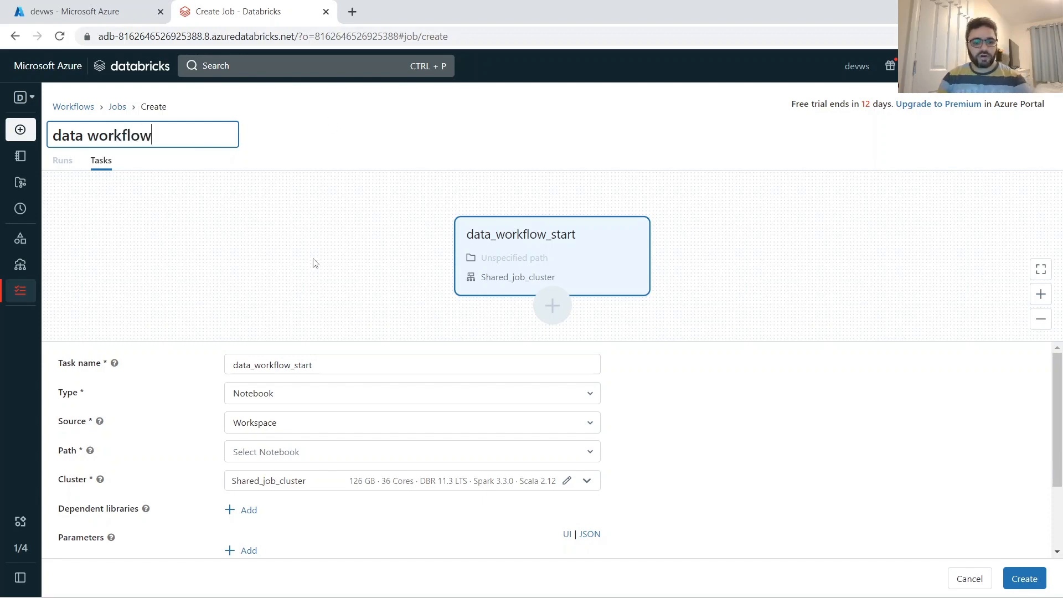
drag(335, 364, 174, 367)
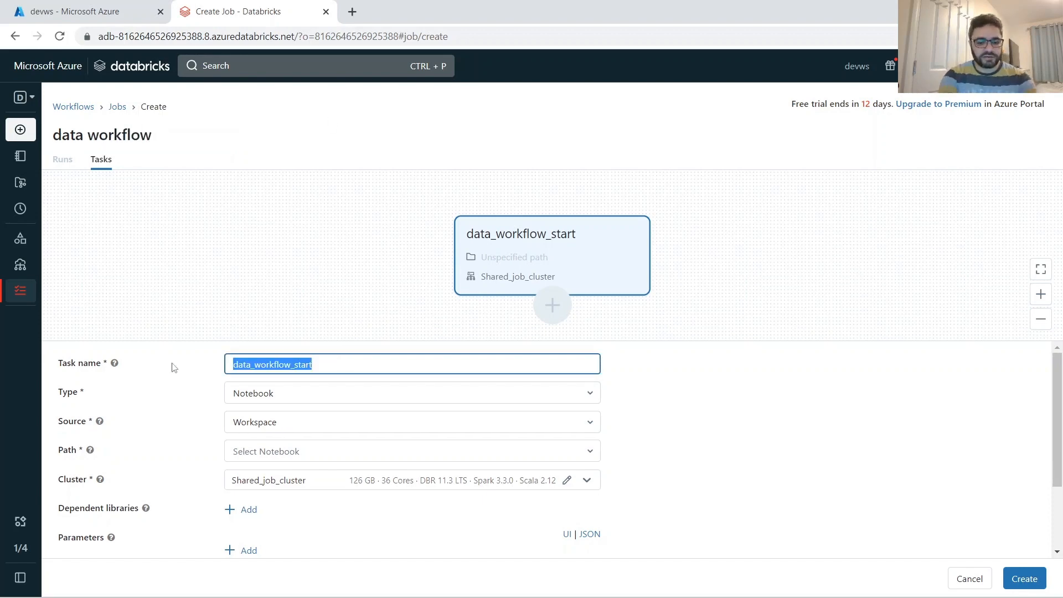
text(first_tas)
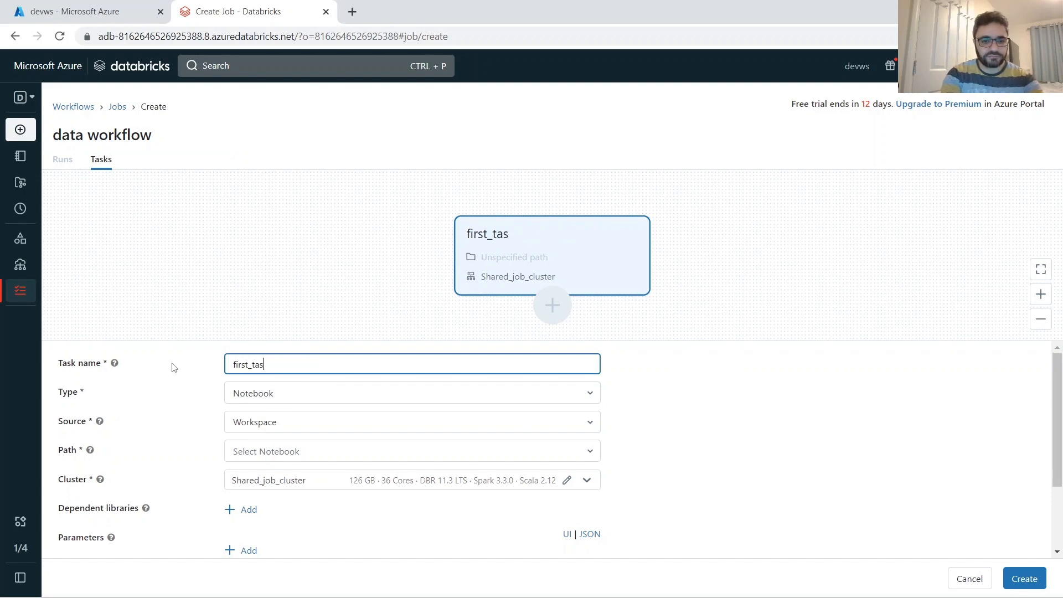
text(k)
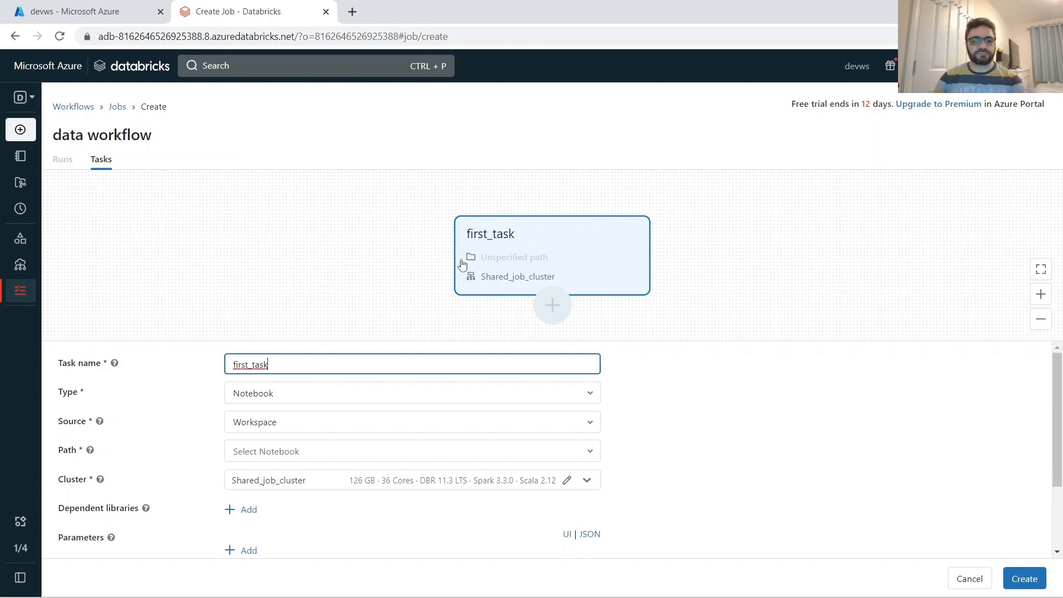
Enlarge the task's settings area and choose Notebook as the task type with Workspace as the source.
click(303, 395)
scroll(327, 392, down, 1)
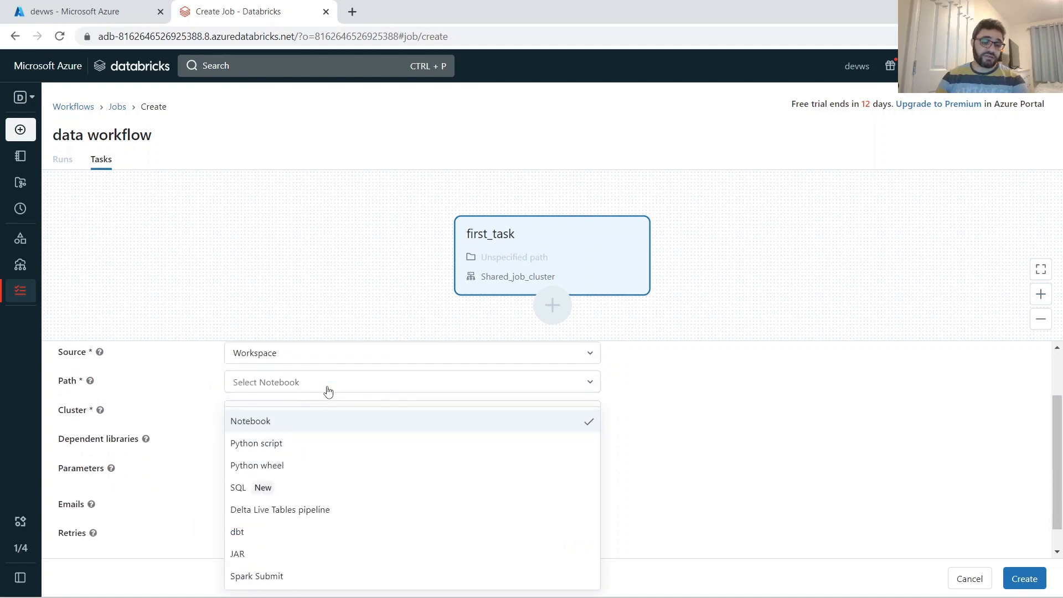
scroll(328, 392, up, 1)
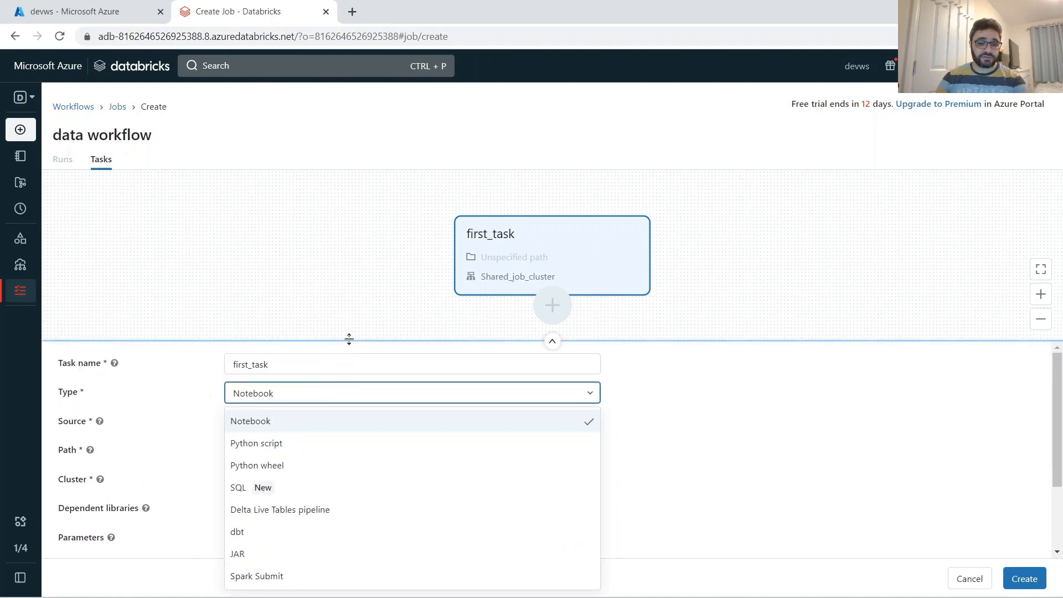
drag(349, 339, 389, 235)
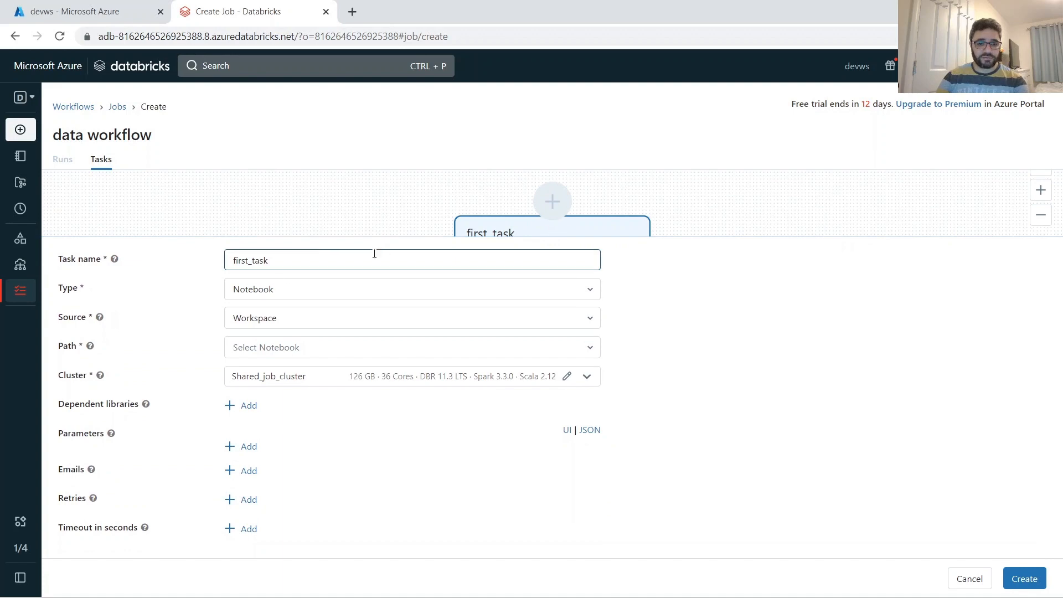
click(250, 294)
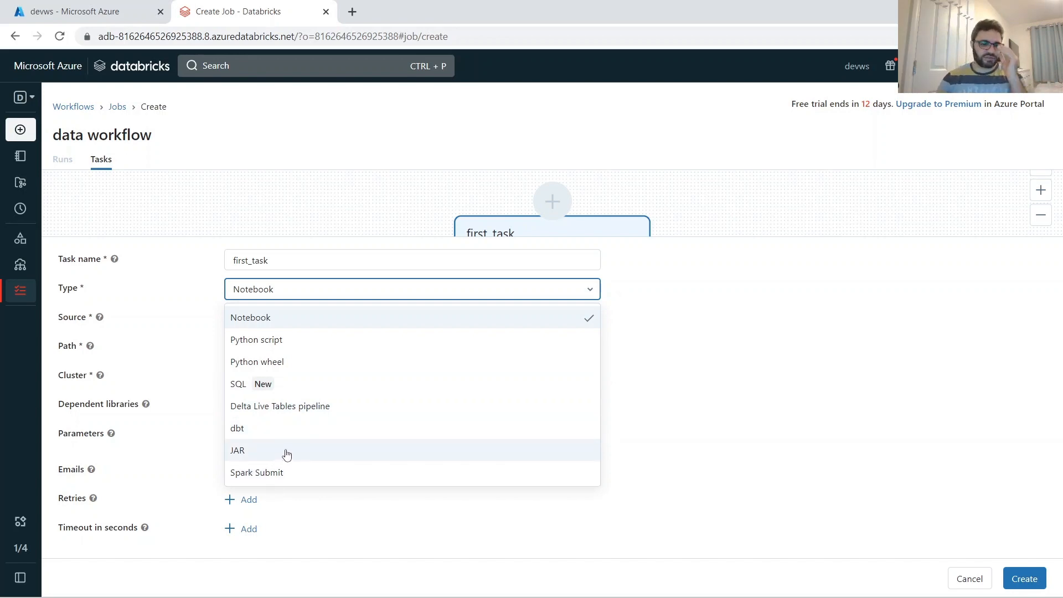
click(252, 321)
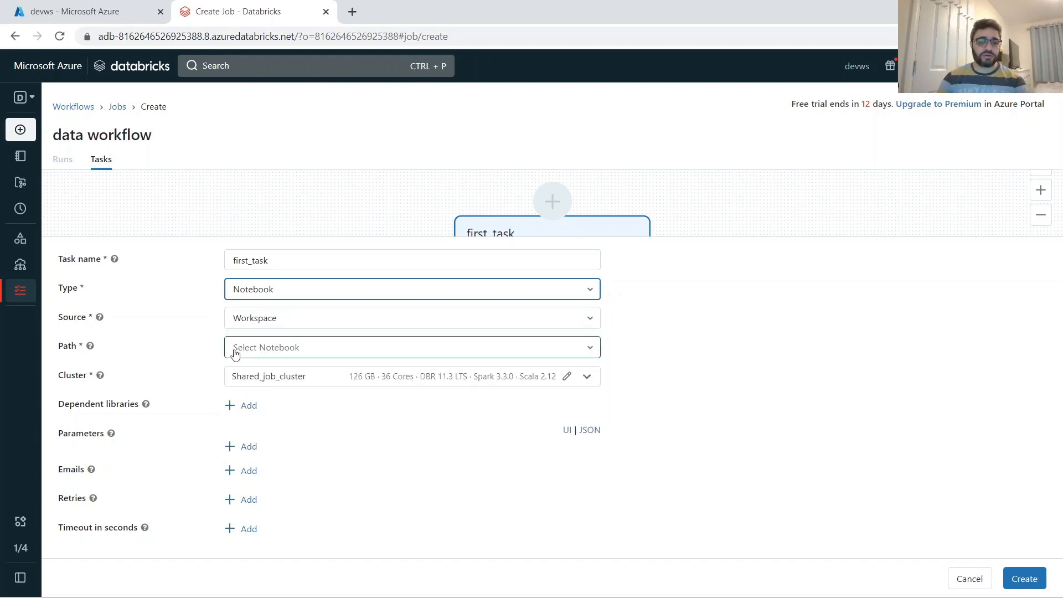
click(259, 320)
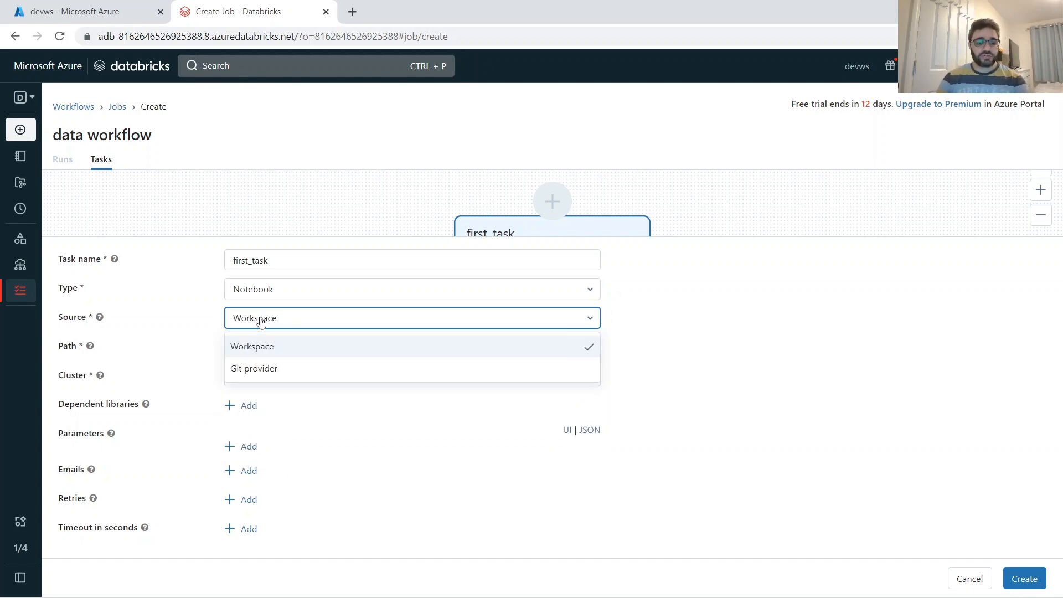
click(274, 347)
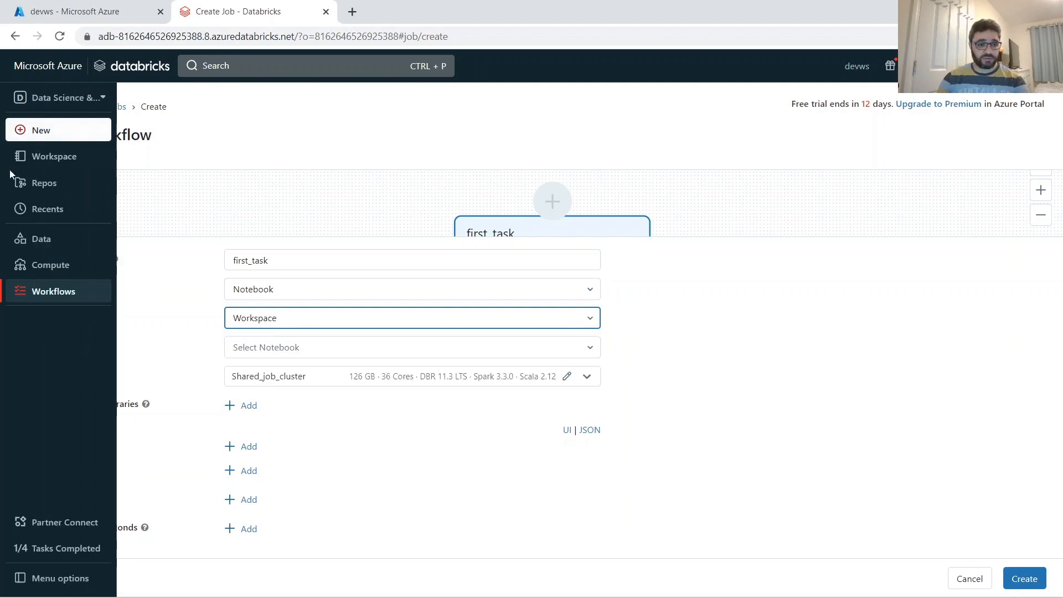
Set the task's path to Quickstart Notebook in the random folder of the user's home directory.
click(292, 348)
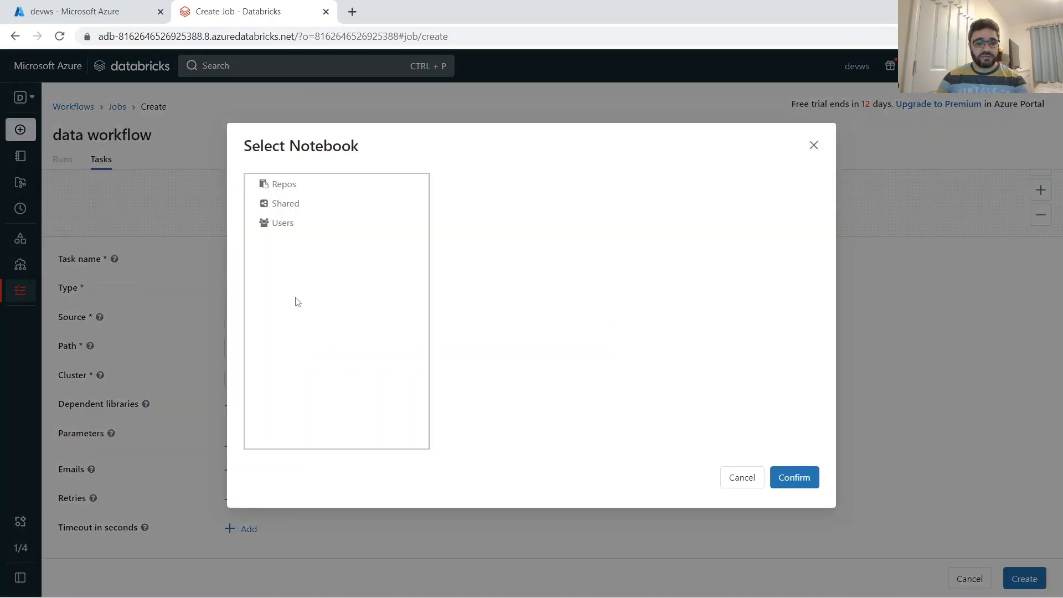
click(280, 227)
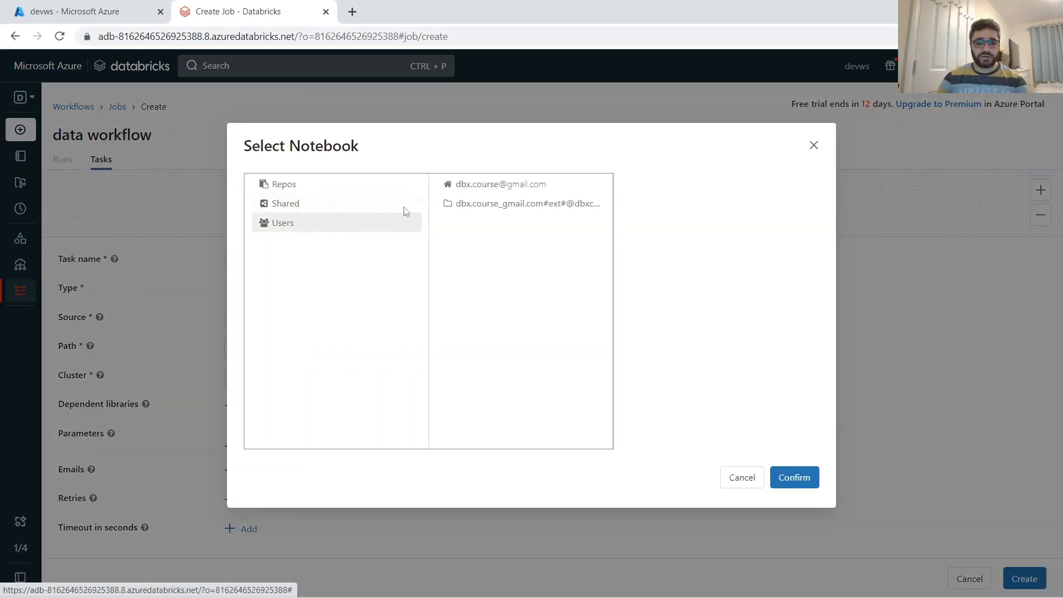
click(504, 186)
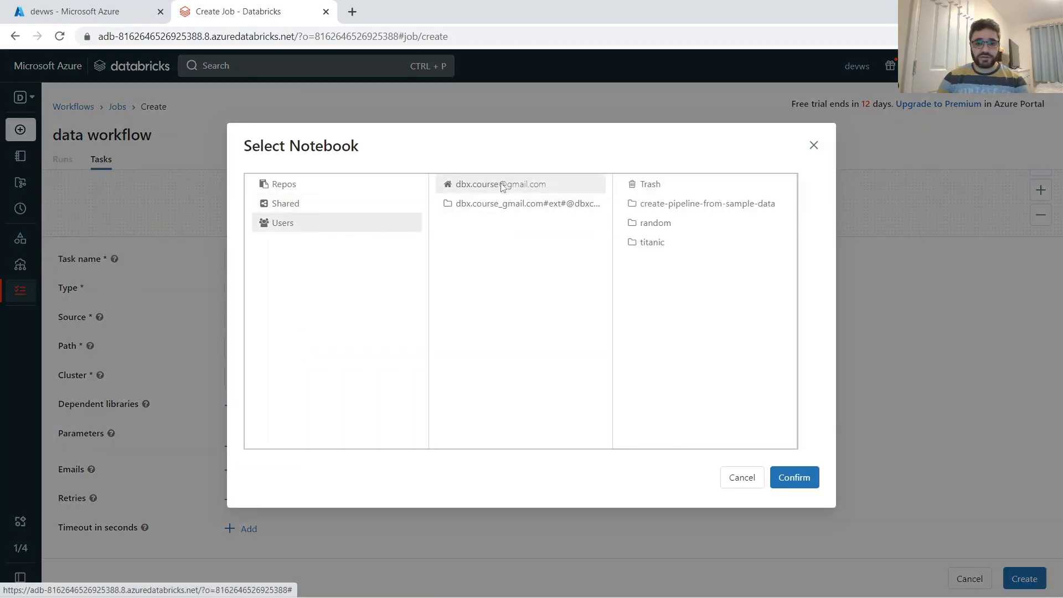
click(657, 223)
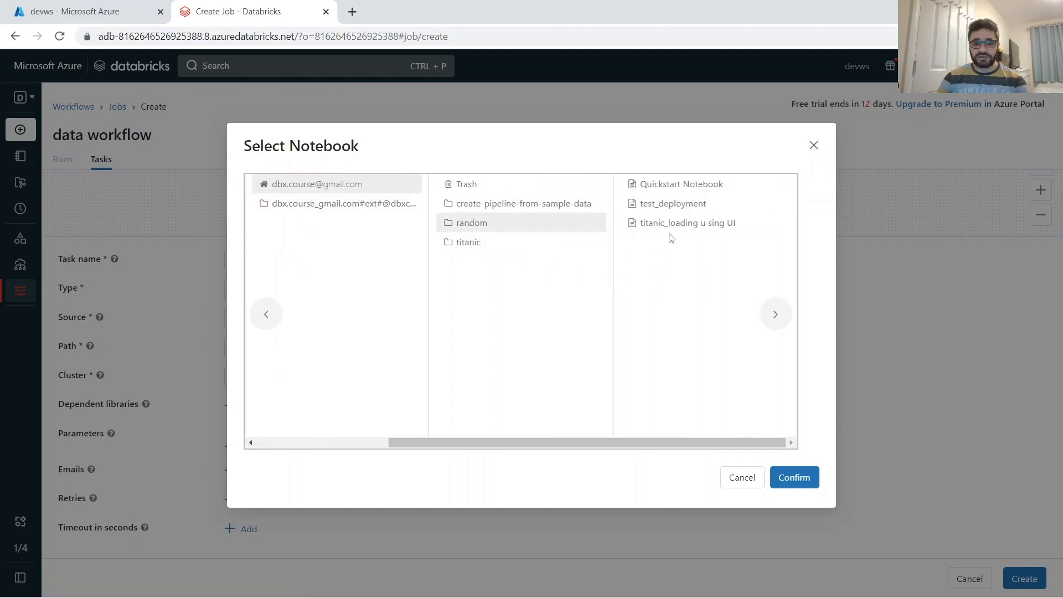
click(664, 189)
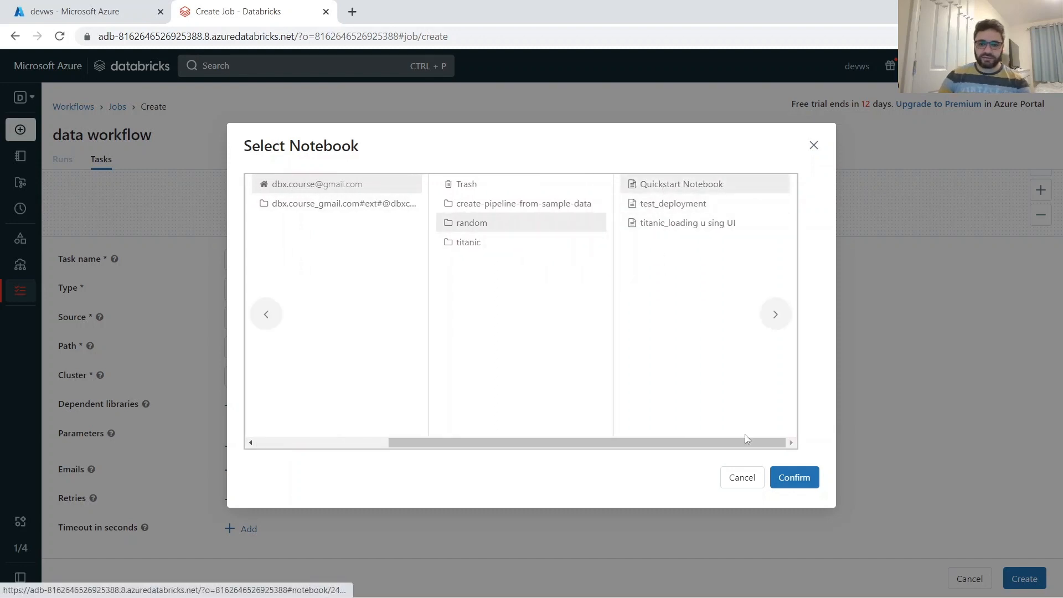
click(791, 478)
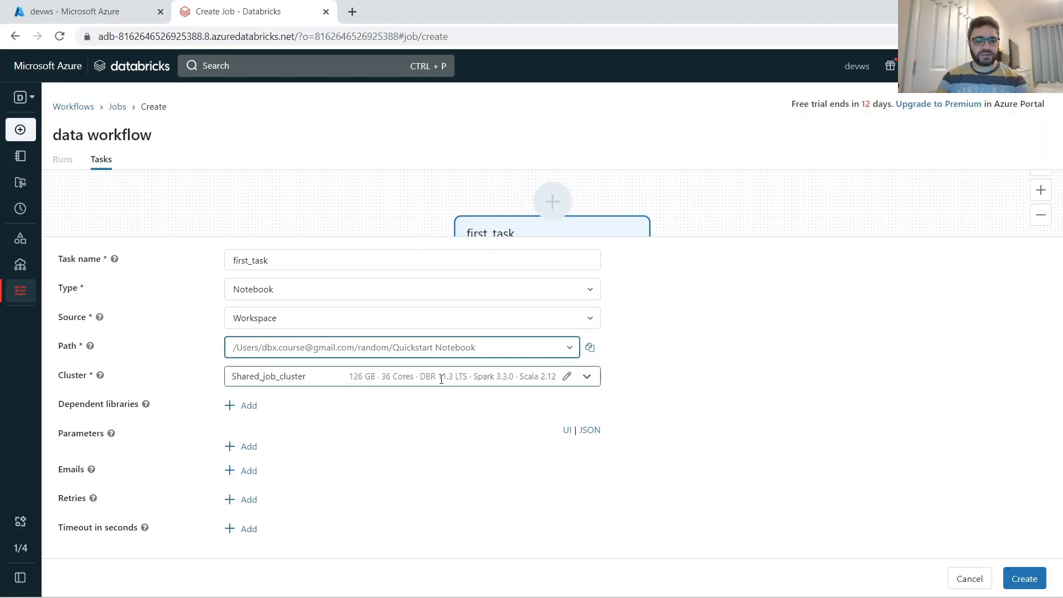
Assign the existing all-purpose personal compute cluster to first_task.
click(587, 376)
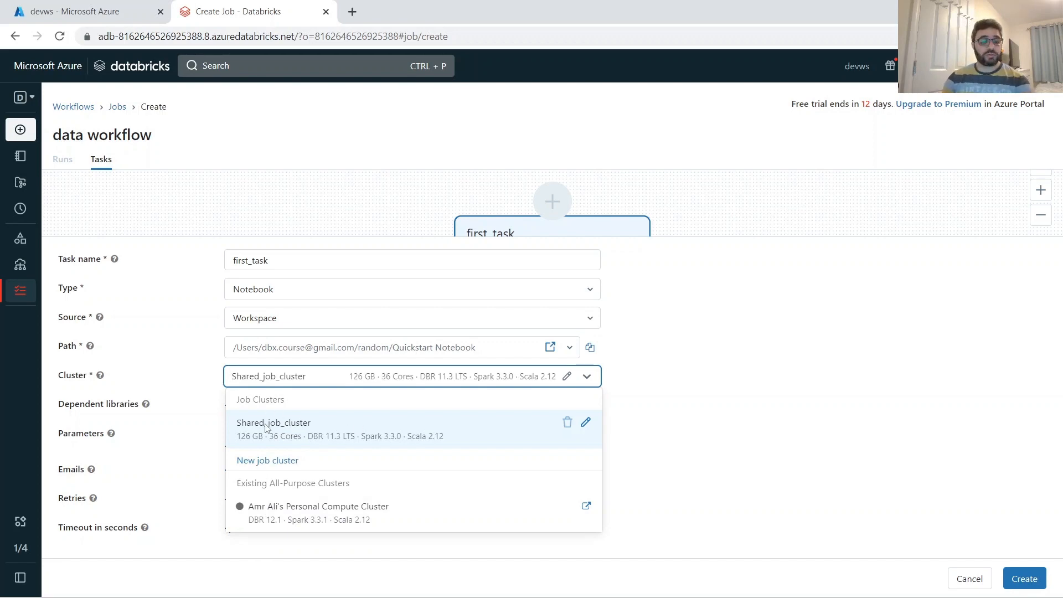
click(336, 510)
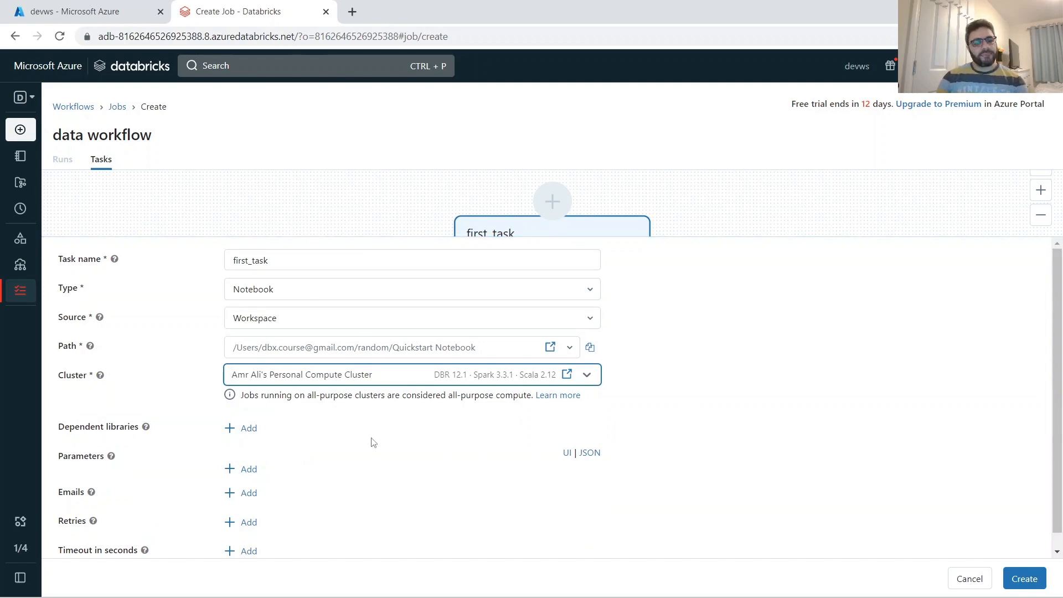
Examine the PyPI and Upload sources for adding a dependent library to first_task, leaving without adding one.
scroll(371, 441, down, 1)
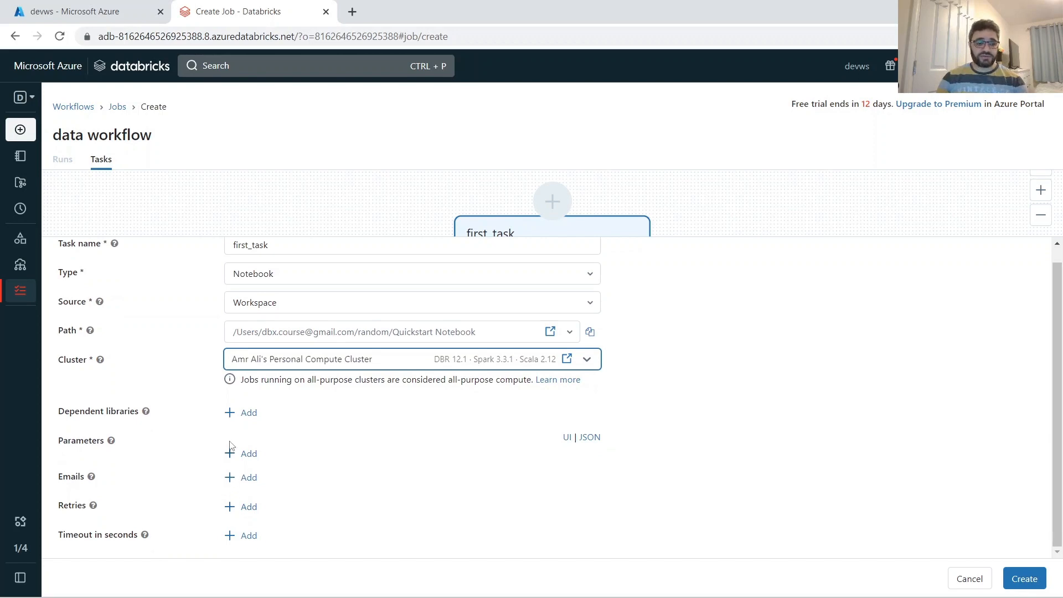
click(231, 412)
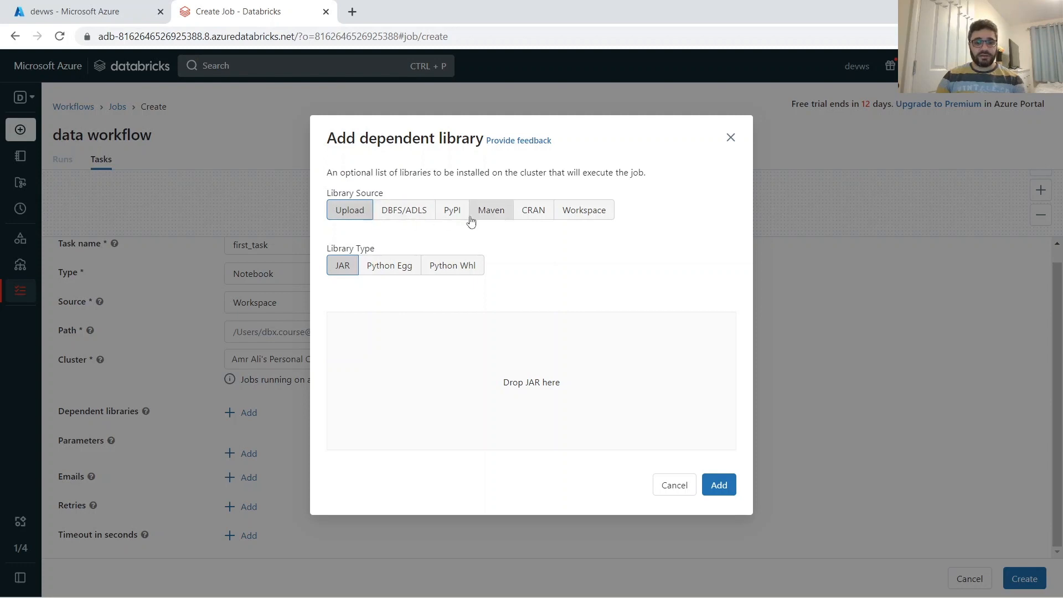
click(448, 217)
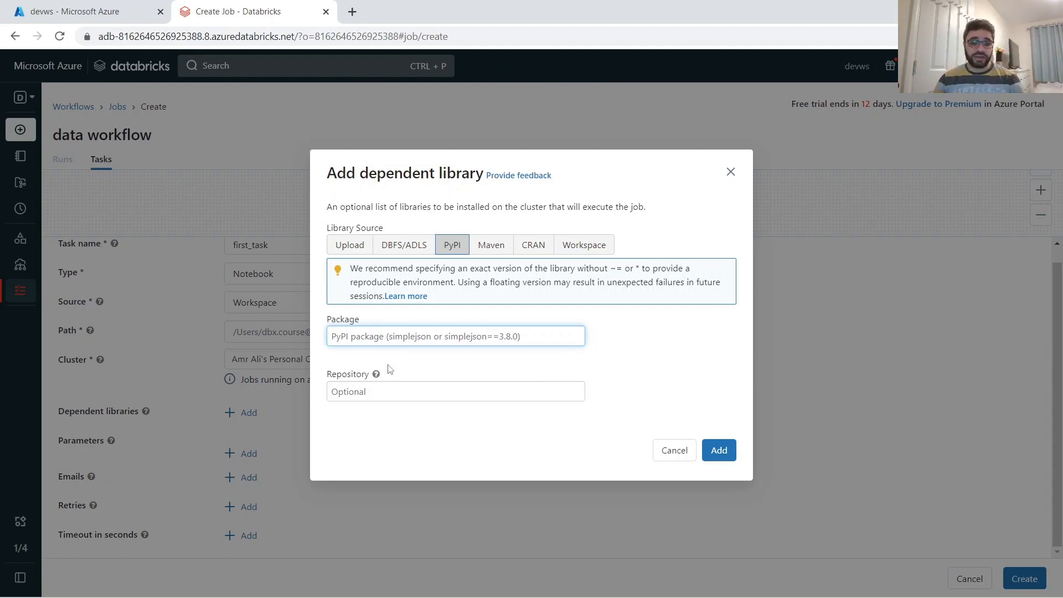
click(359, 249)
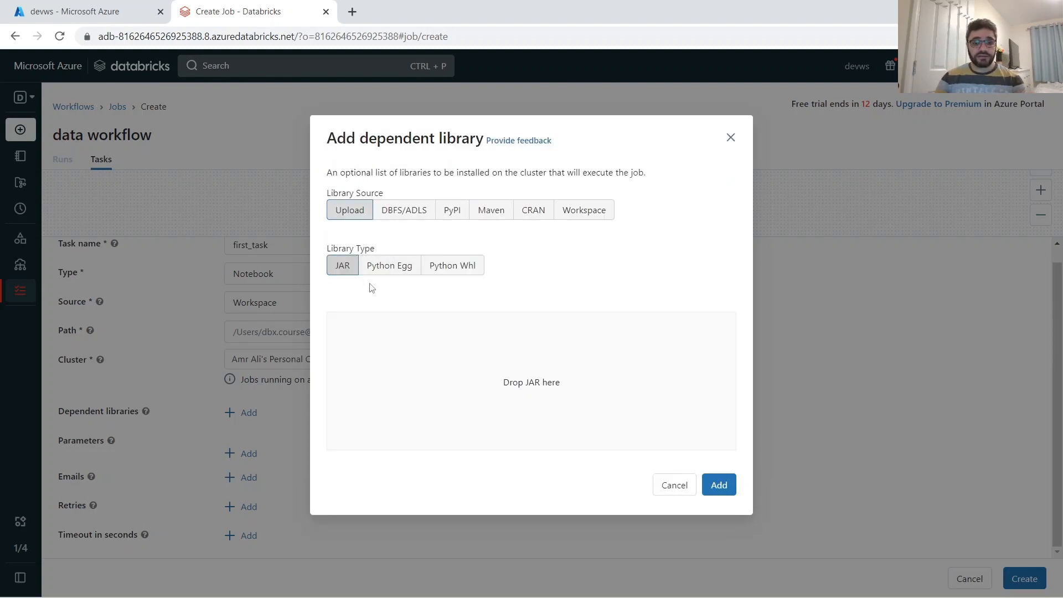
click(665, 484)
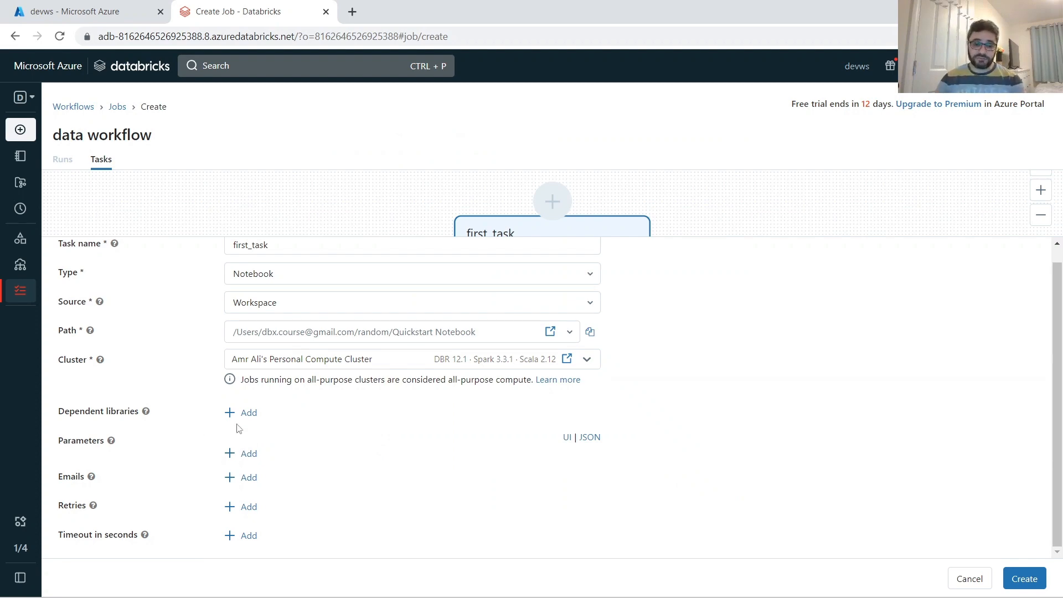
Start an email notification entry for first_task and remove it again.
click(243, 477)
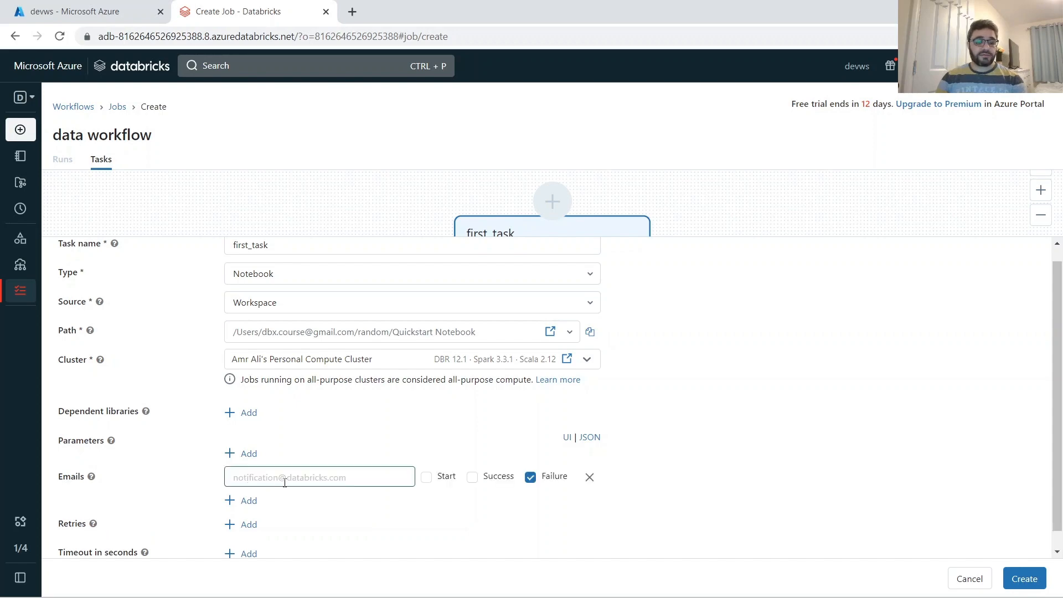
click(293, 478)
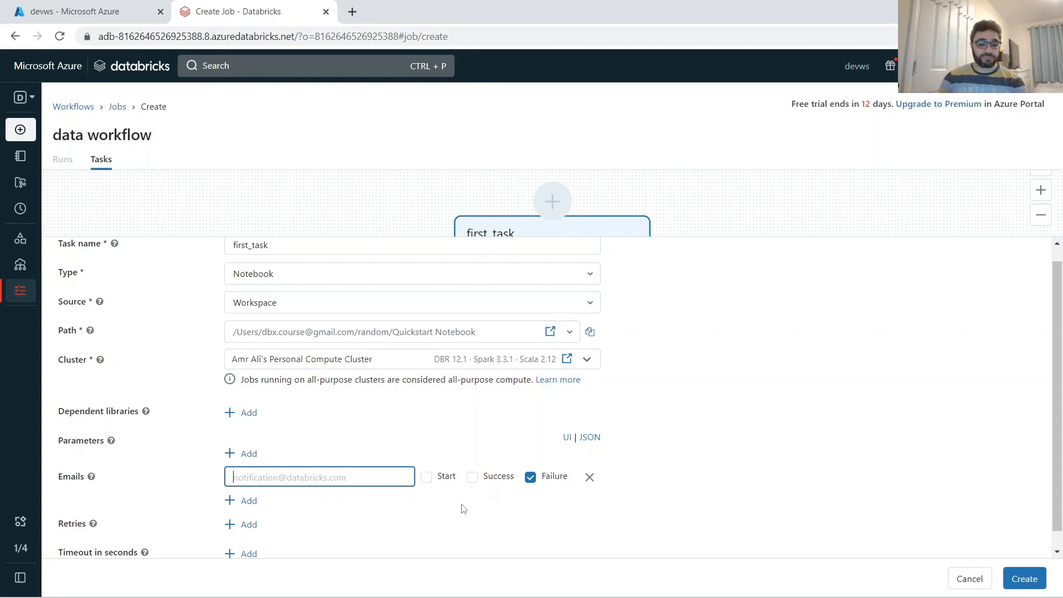
click(590, 477)
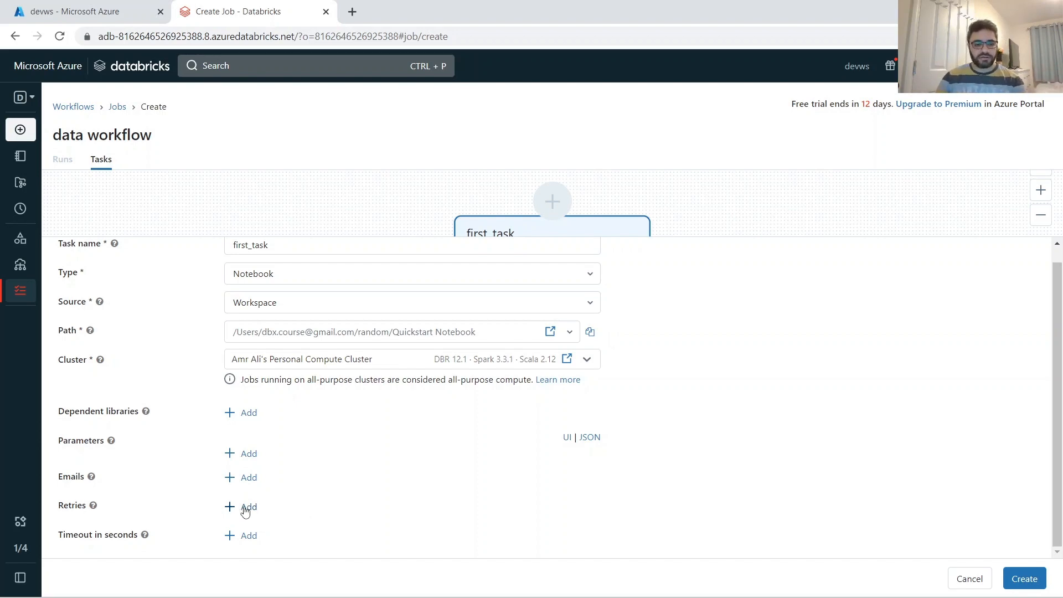
Try a retry policy of unlimited retries with a 13-minute wait for first_task, and cancel it.
click(248, 508)
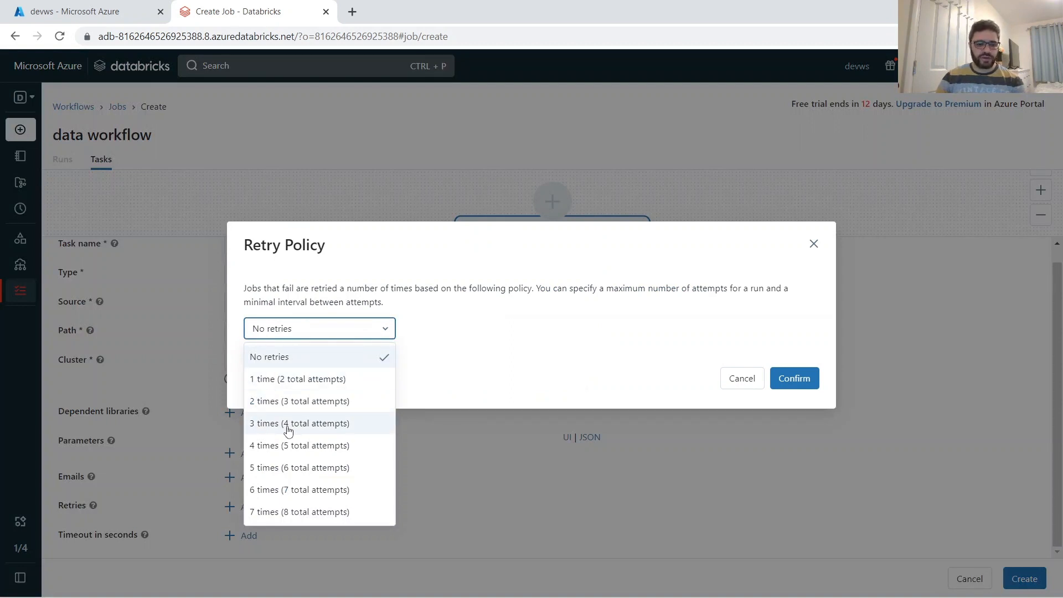
scroll(293, 432, down, 2)
click(285, 513)
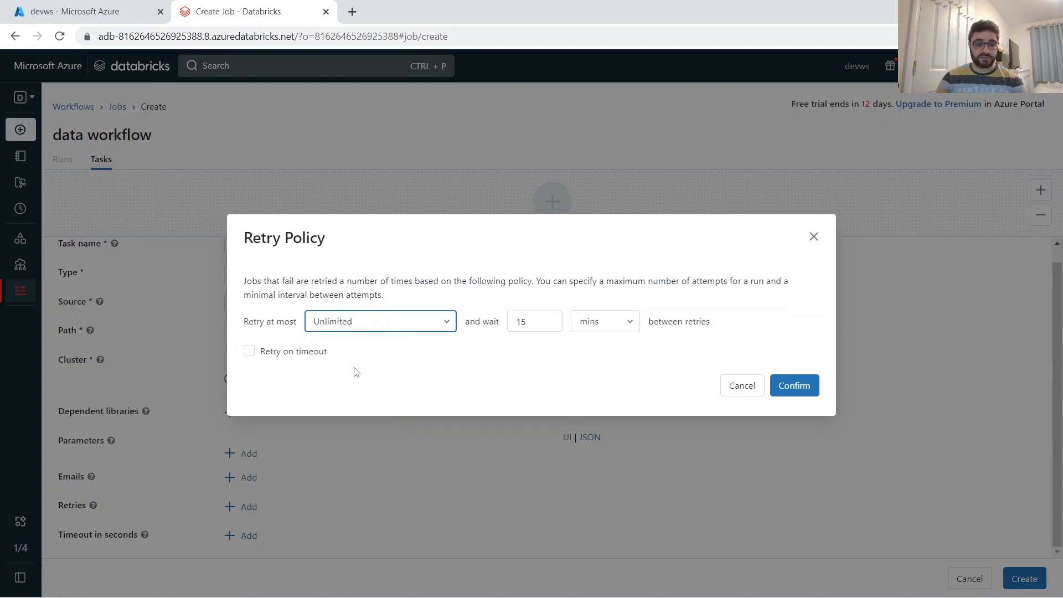
double_click(548, 325)
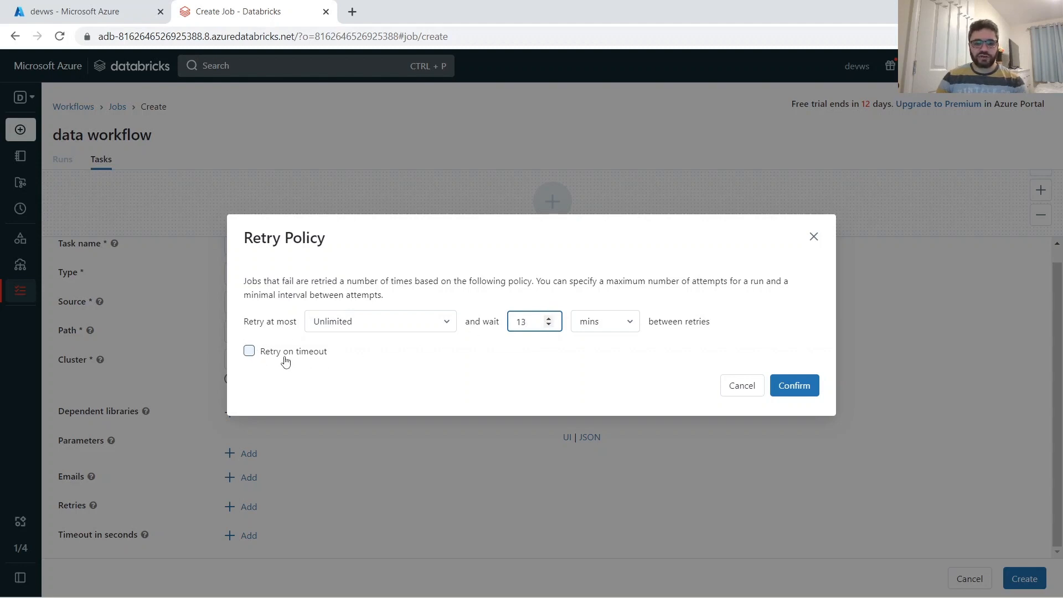
click(742, 386)
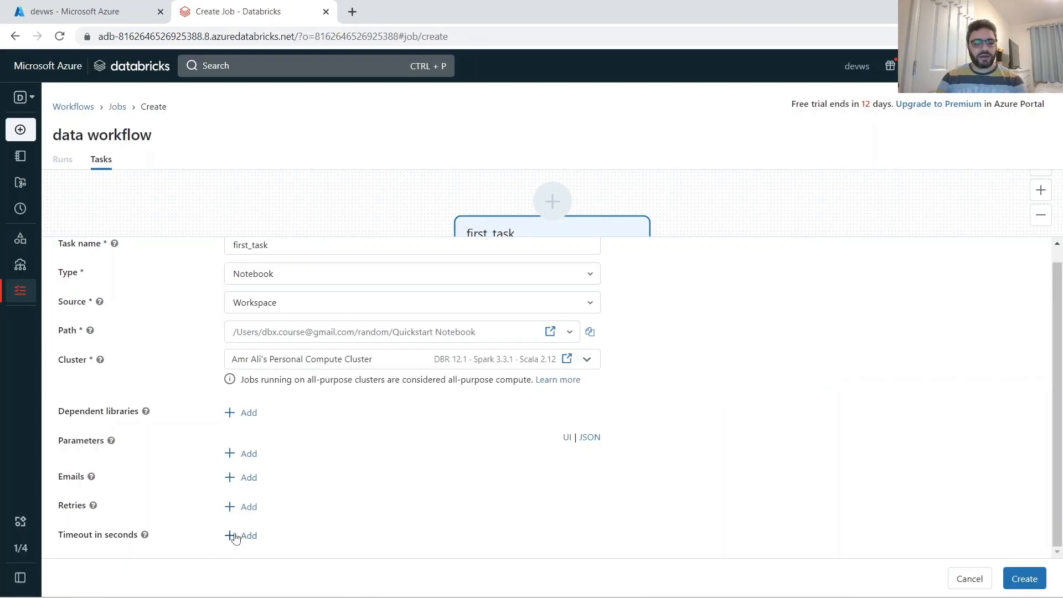
Create the data workflow job with first_task as configured.
mouse_move(149, 536)
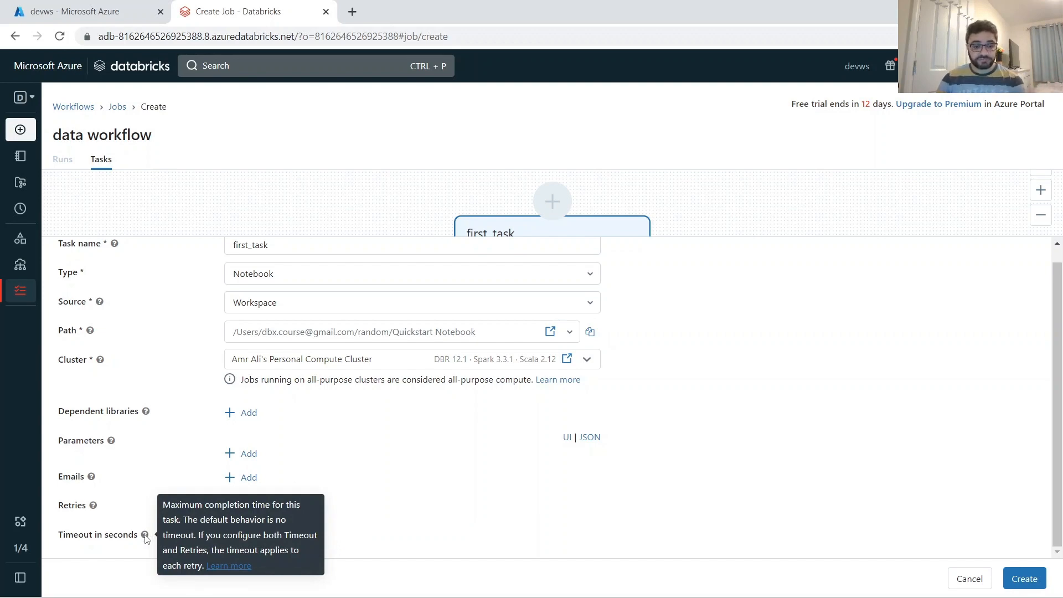
scroll(703, 512, up, 1)
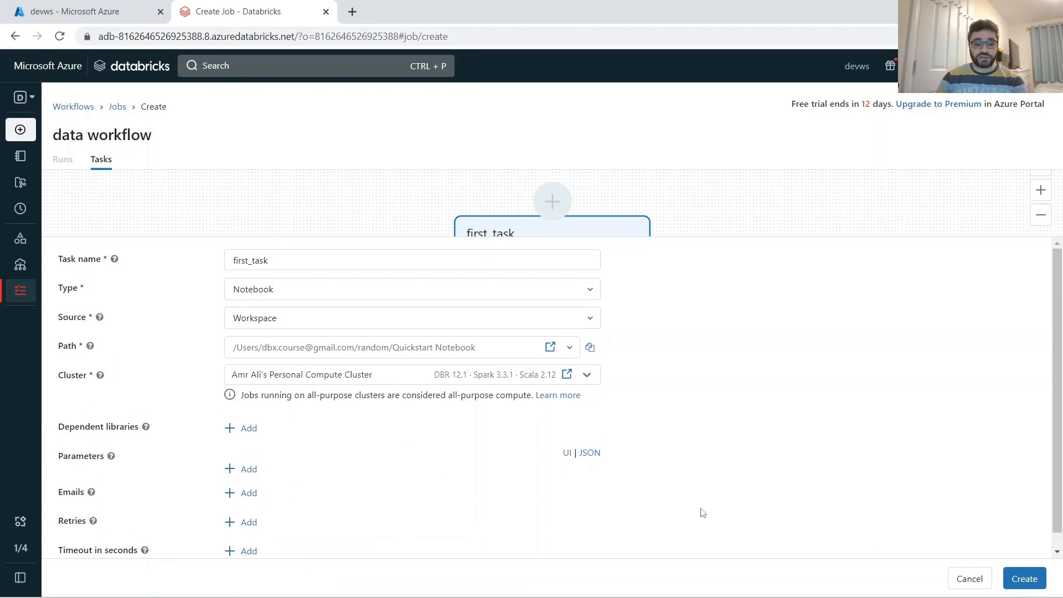
click(1022, 578)
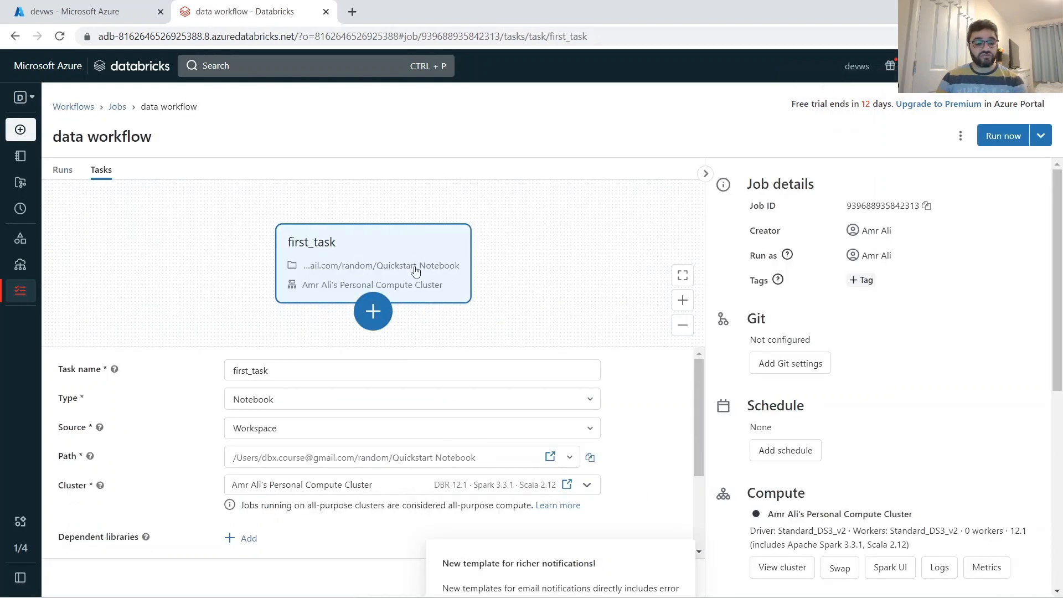
Enlarge the task graph area, add a second notebook task following first_task and name it task2.
drag(421, 353, 423, 435)
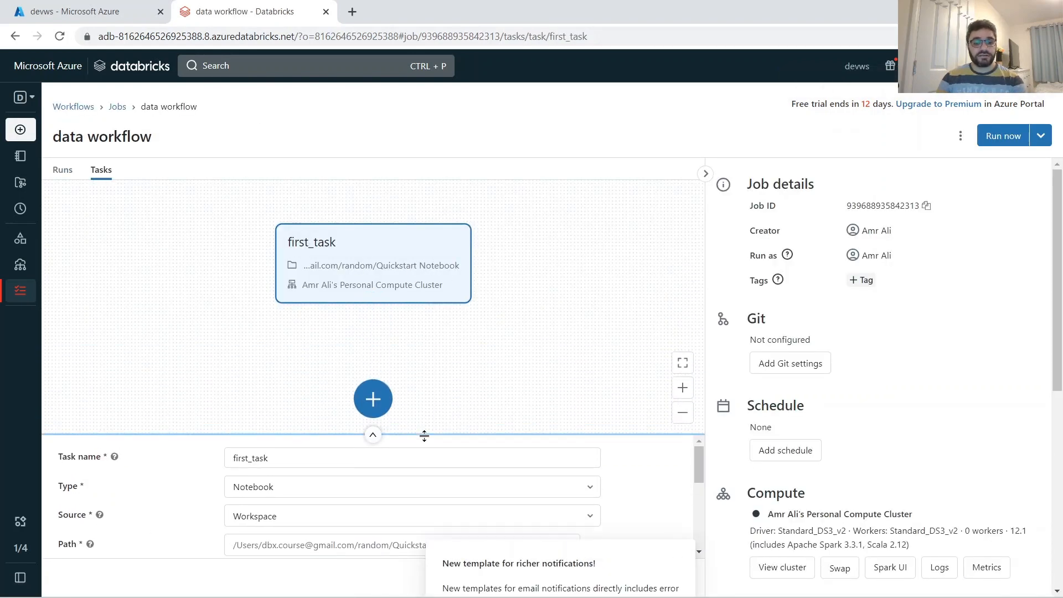
click(372, 398)
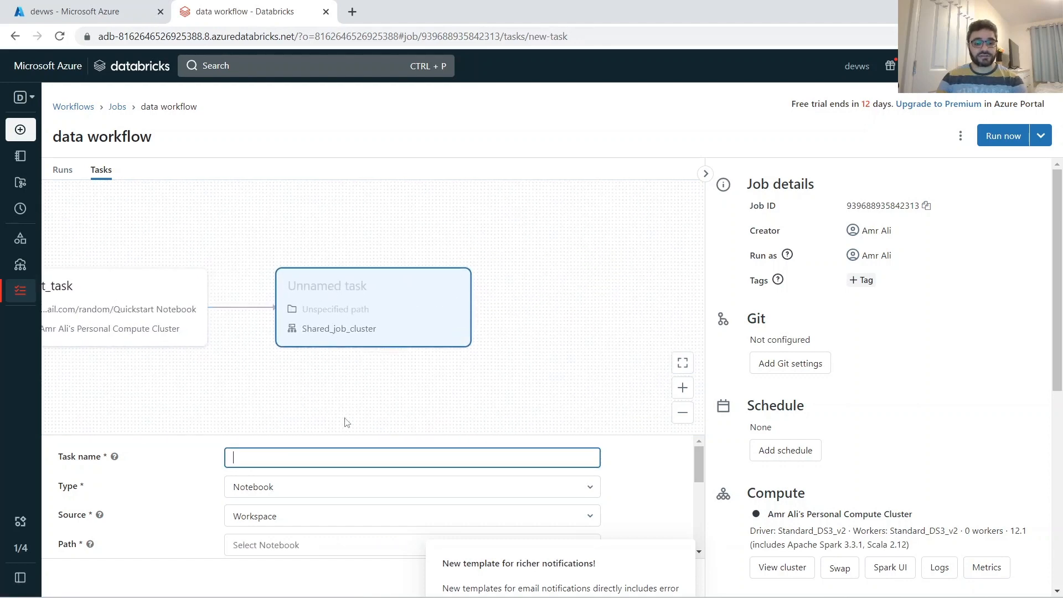
text(task2)
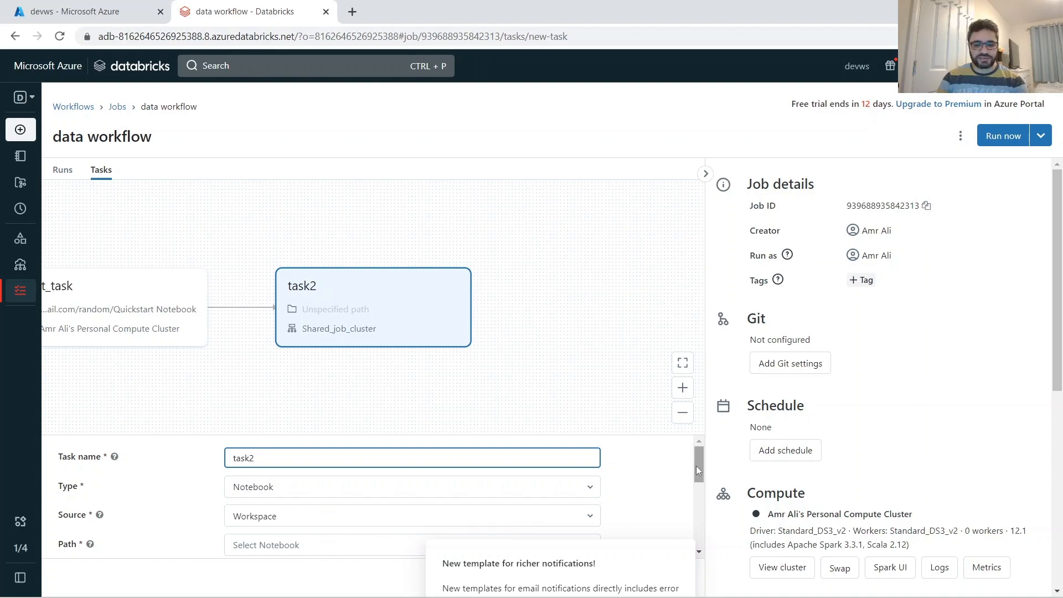
Set task2's path to the test_deployment notebook in the random folder of the user's home directory.
drag(696, 466, 697, 487)
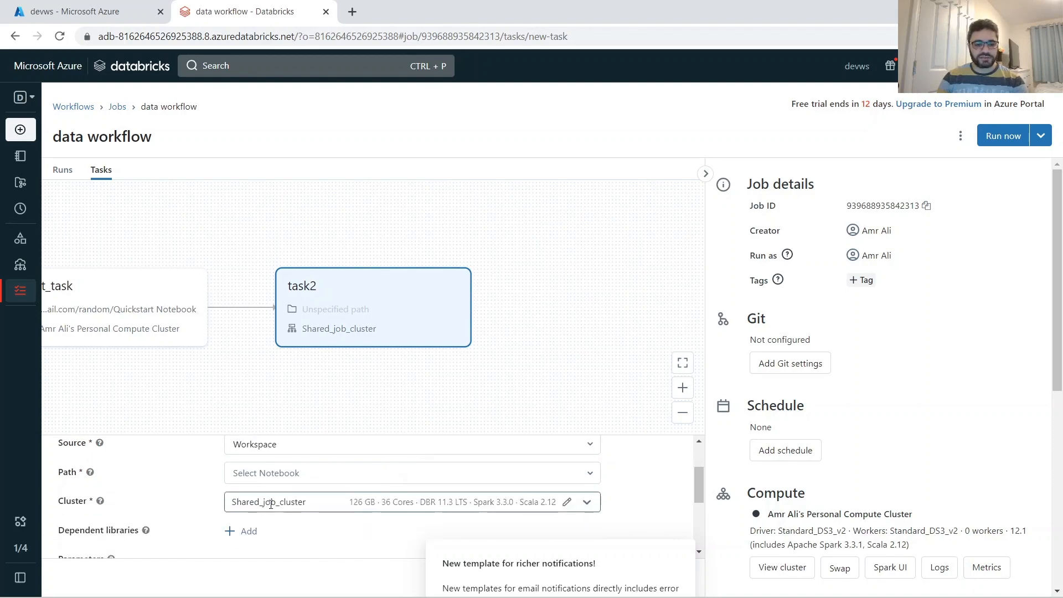
click(274, 474)
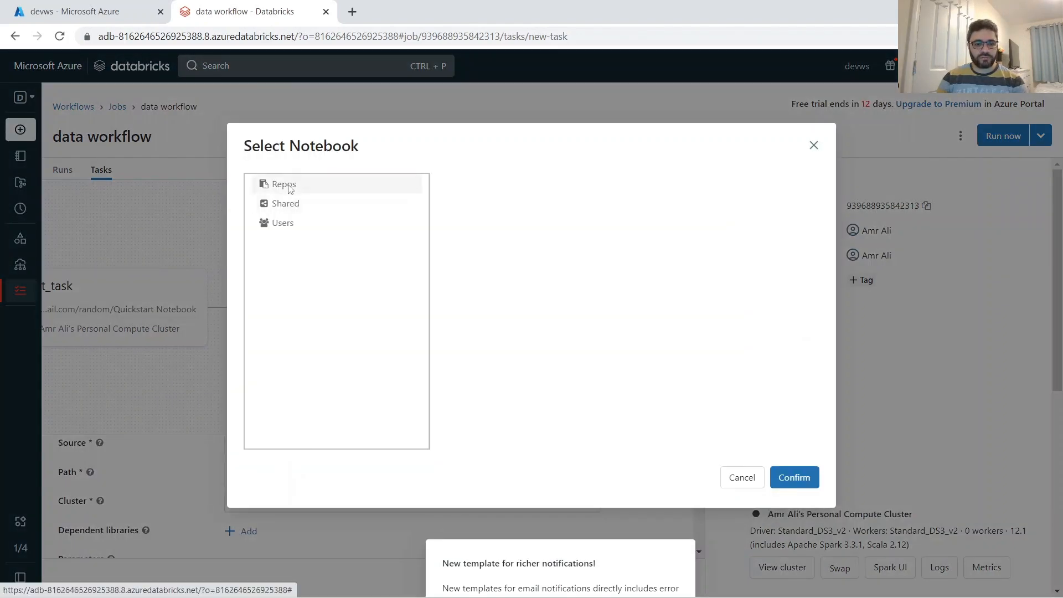
click(284, 224)
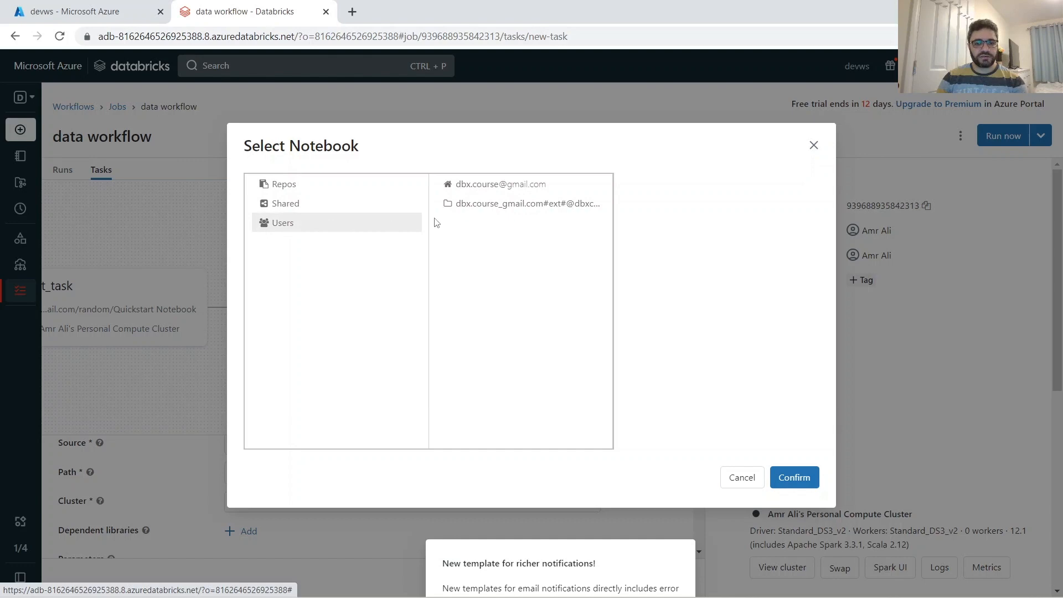
click(502, 187)
click(650, 224)
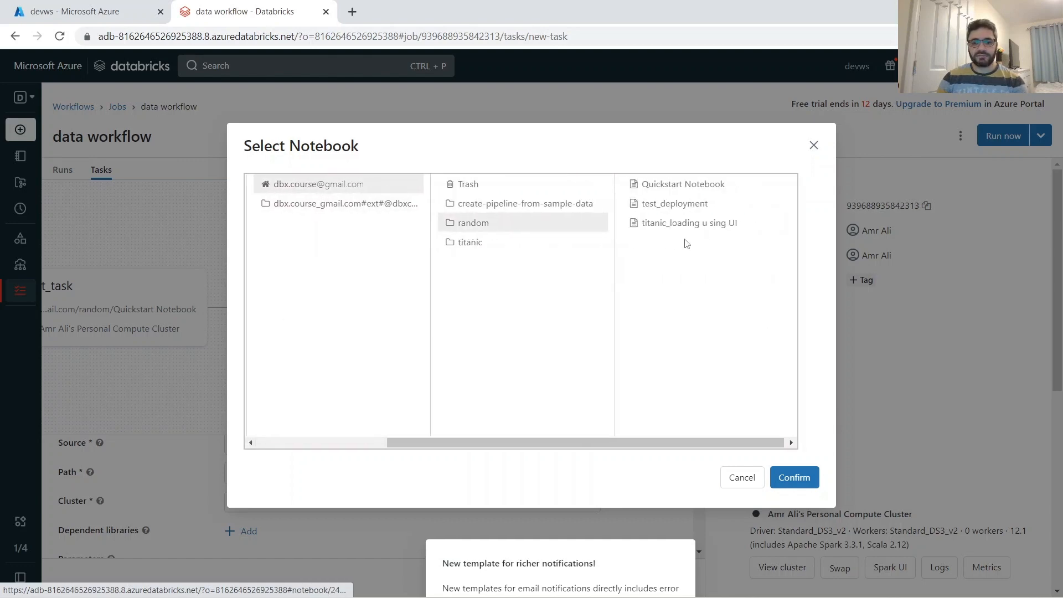
click(675, 203)
click(794, 477)
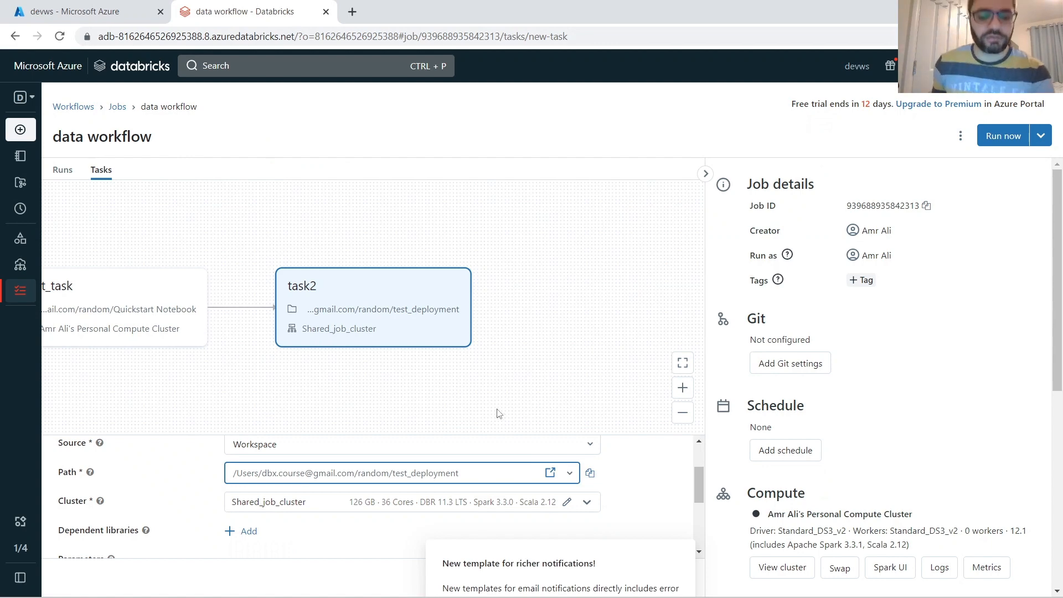
Examine task2's dependency, email, retry and timeout settings and the job's compute, notification and permission details.
scroll(637, 446, down, 5)
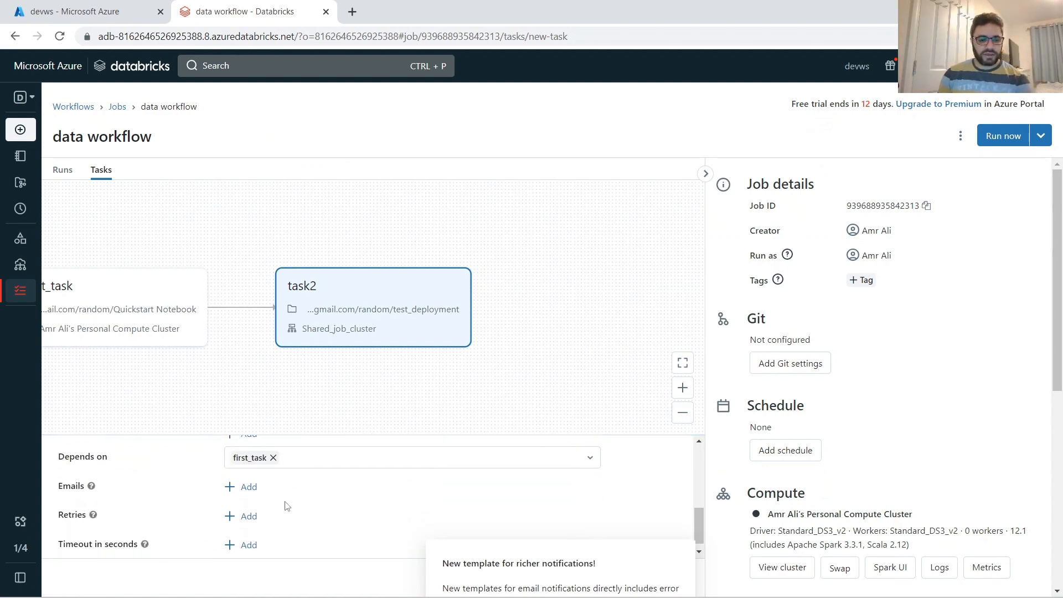
scroll(299, 508, down, 1)
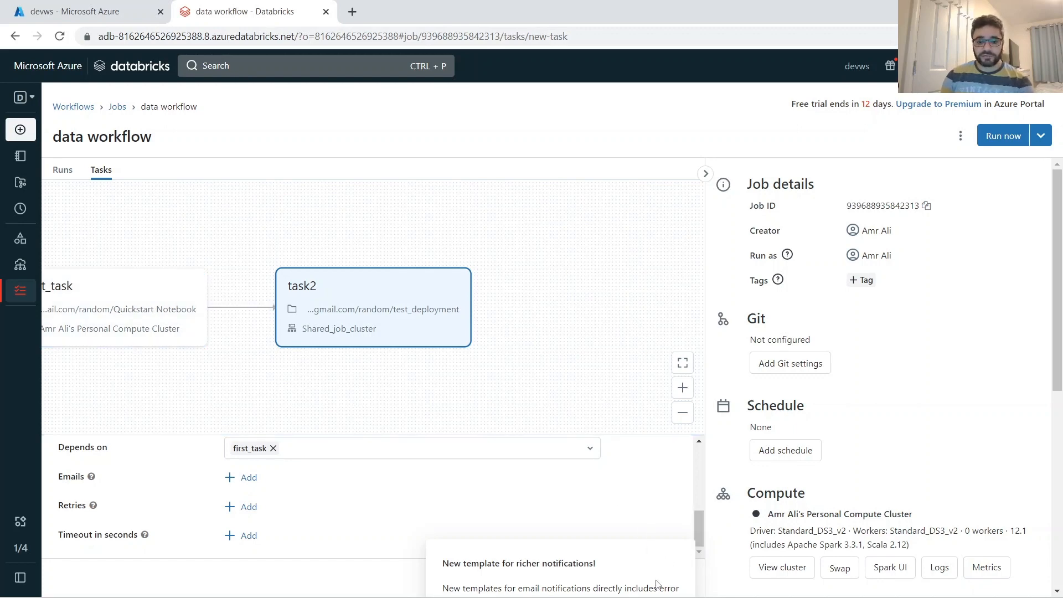
mouse_move(658, 597)
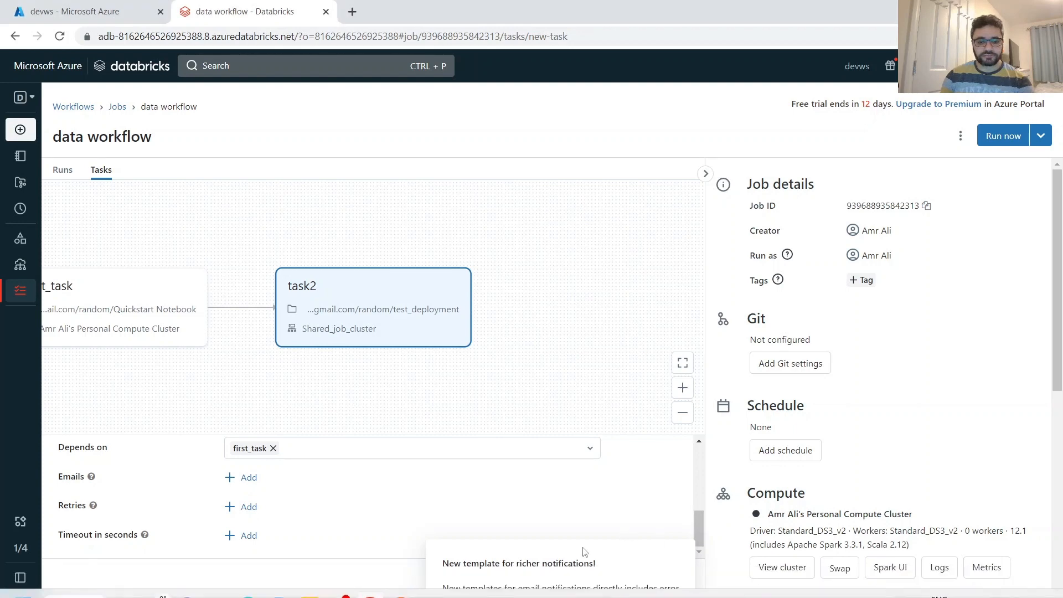
scroll(534, 399, up, 3)
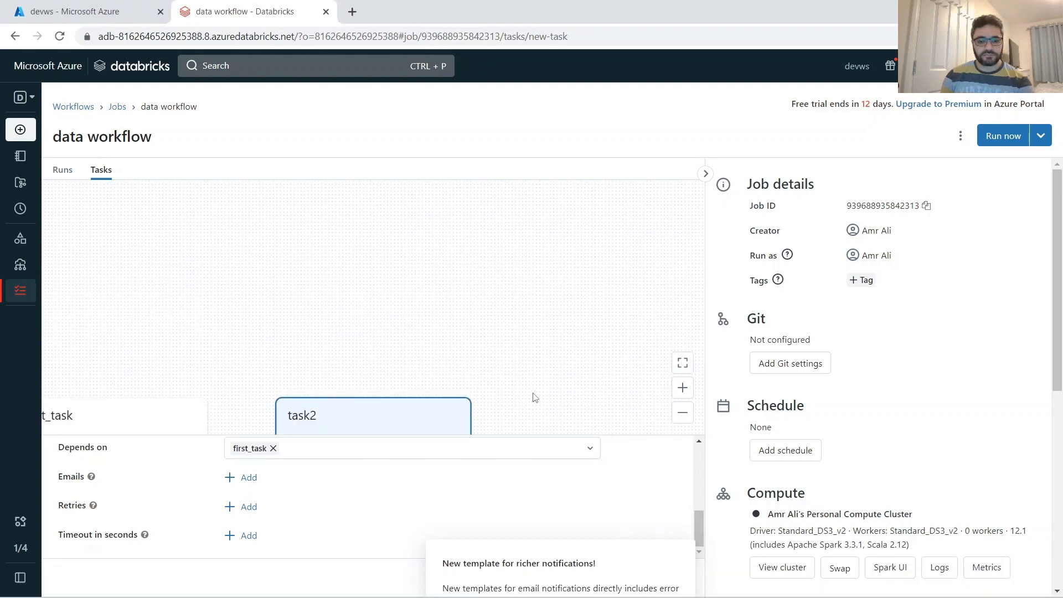
scroll(535, 400, down, 2)
drag(506, 361, 508, 360)
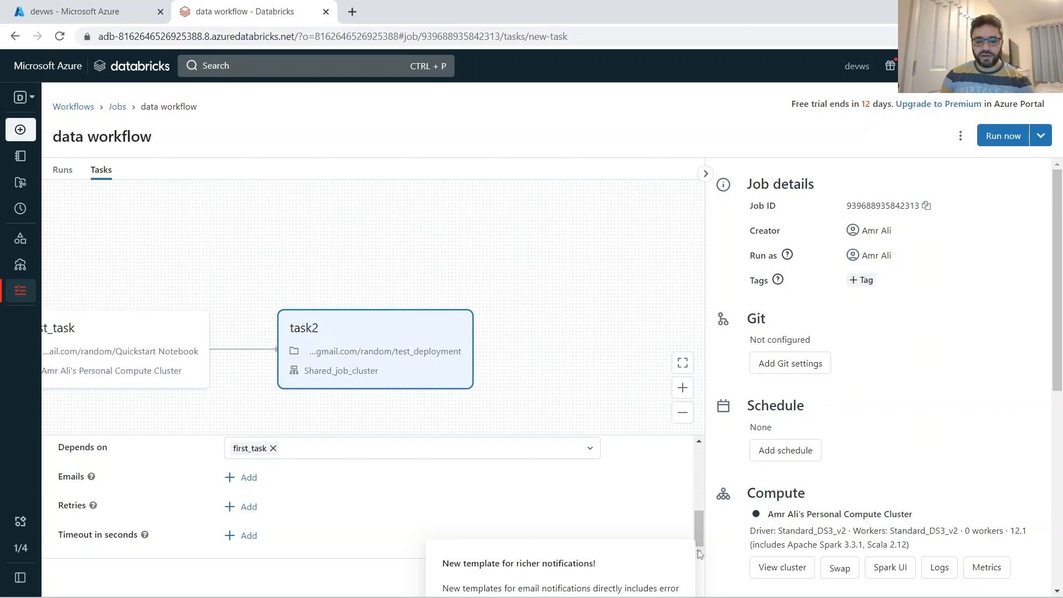
drag(1057, 275, 1057, 443)
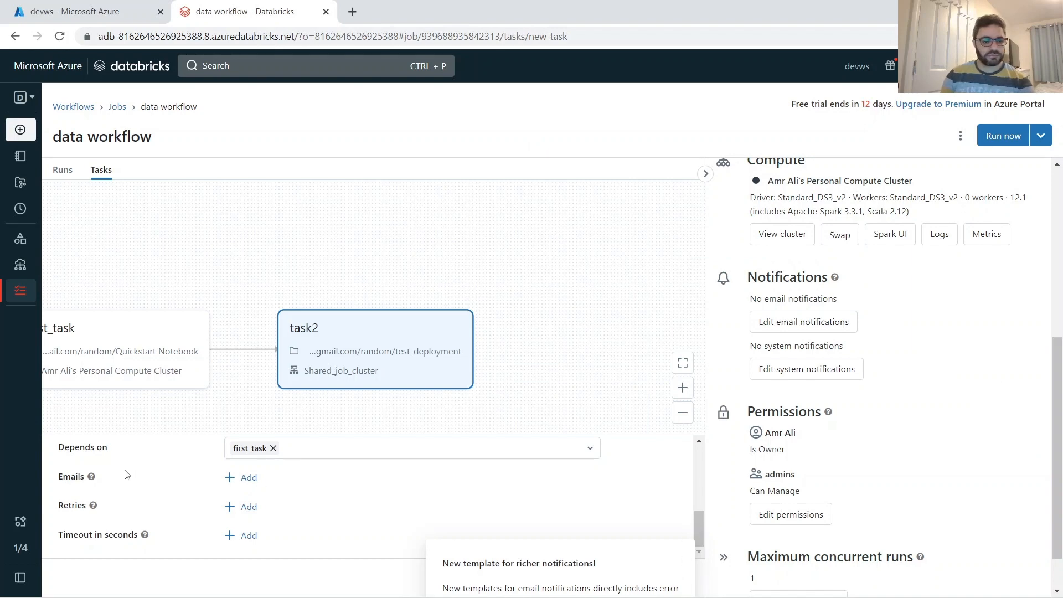
scroll(127, 474, up, 2)
scroll(166, 488, down, 2)
scroll(203, 481, up, 5)
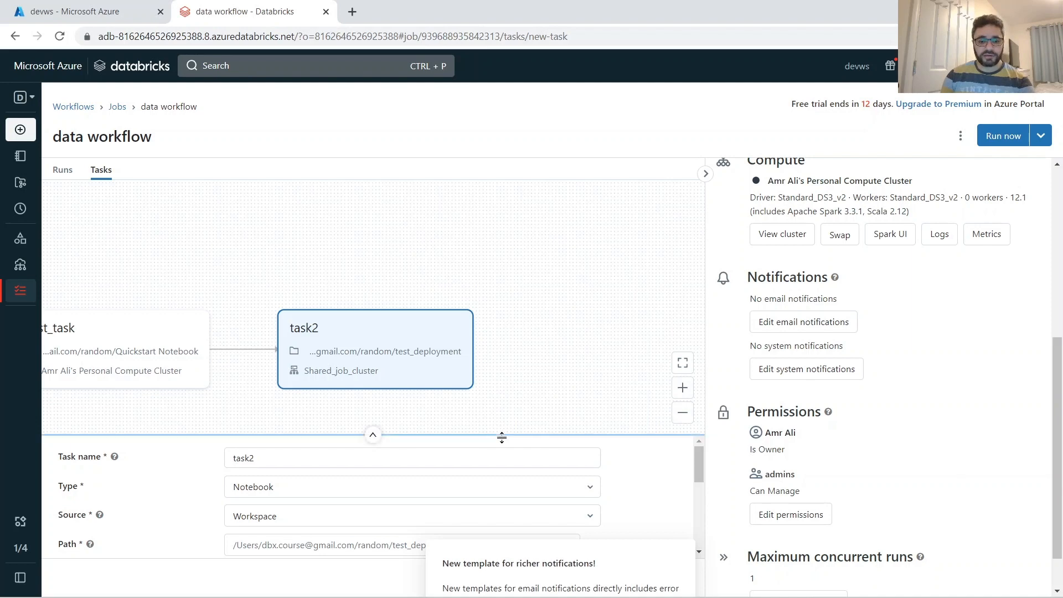
Enlarge task2's settings area and restore the browser window to a smaller size to reach the task creation controls.
drag(501, 438, 502, 371)
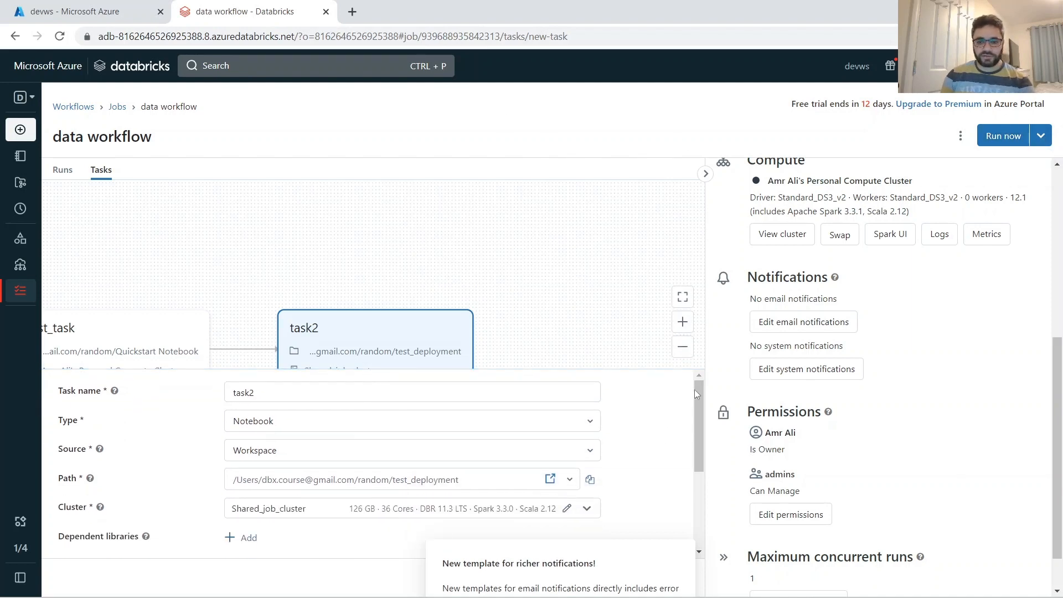
drag(700, 392, 704, 562)
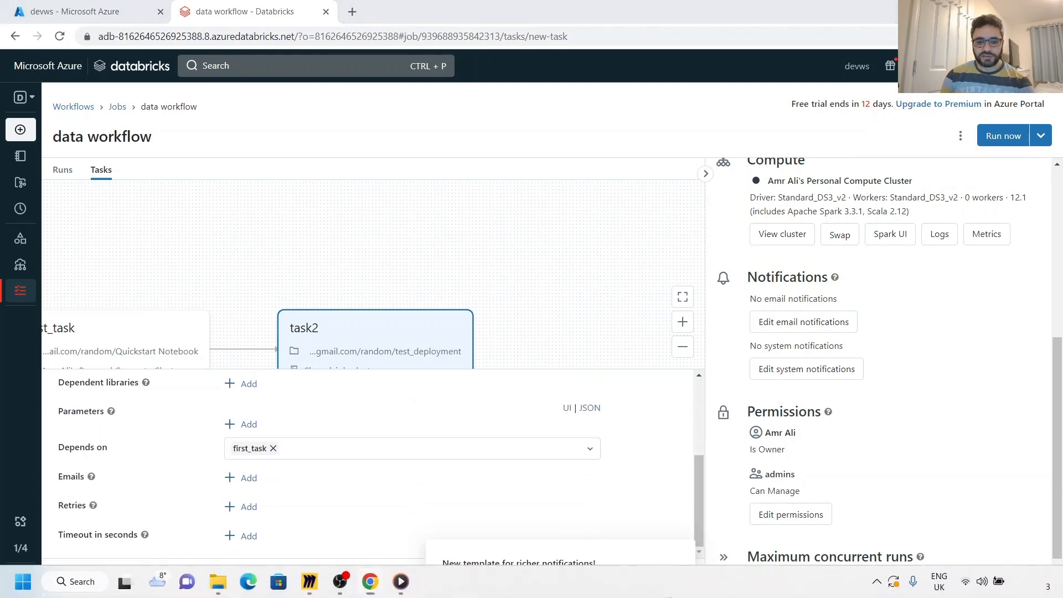
scroll(152, 412, up, 5)
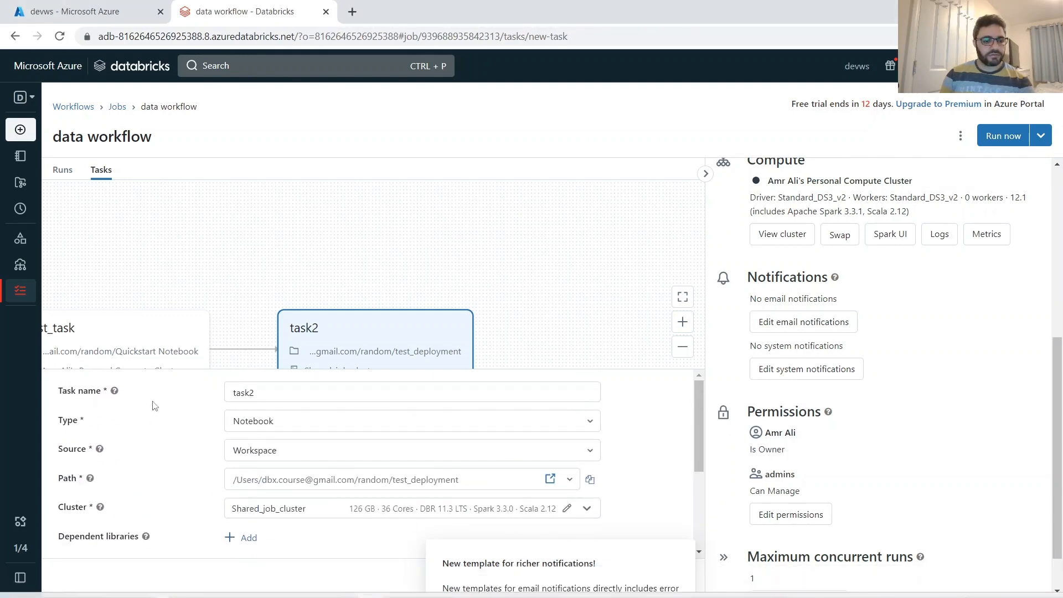
scroll(349, 452, down, 5)
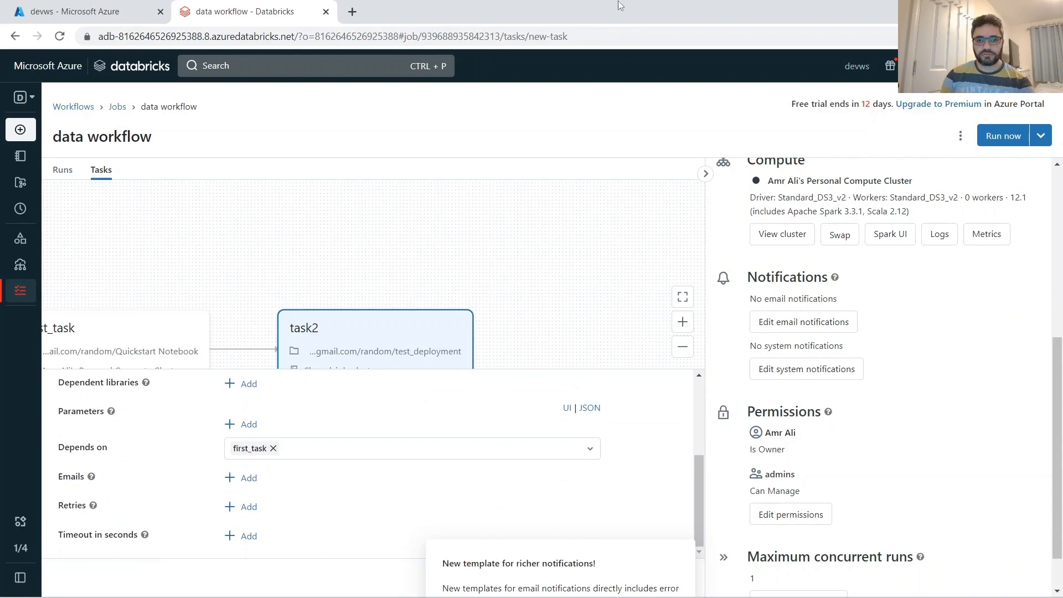
double_click(619, 18)
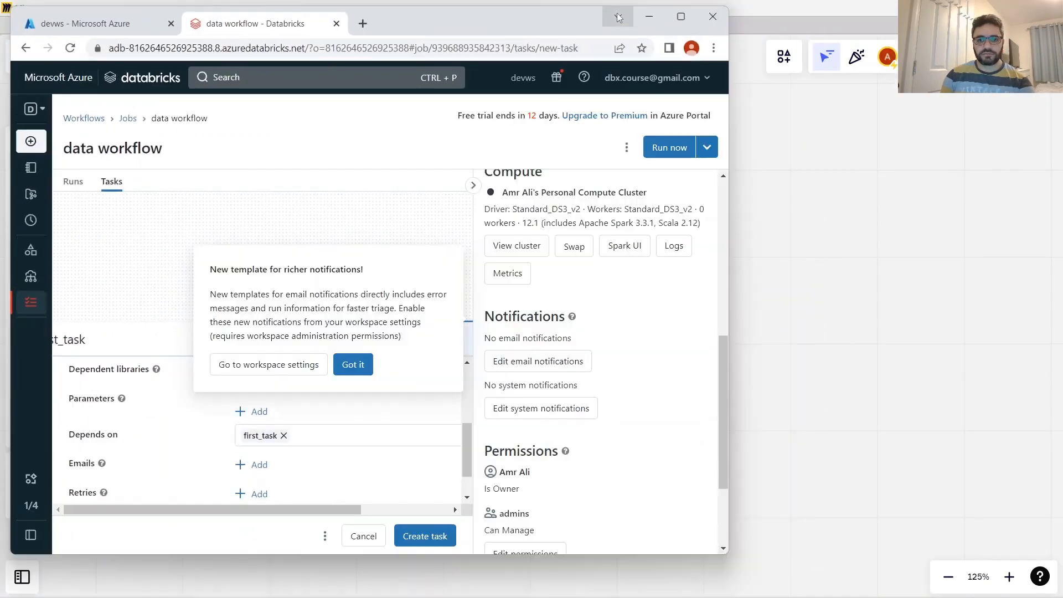
Create task2 and dismiss the notification template notice in the maximized browser window.
click(411, 542)
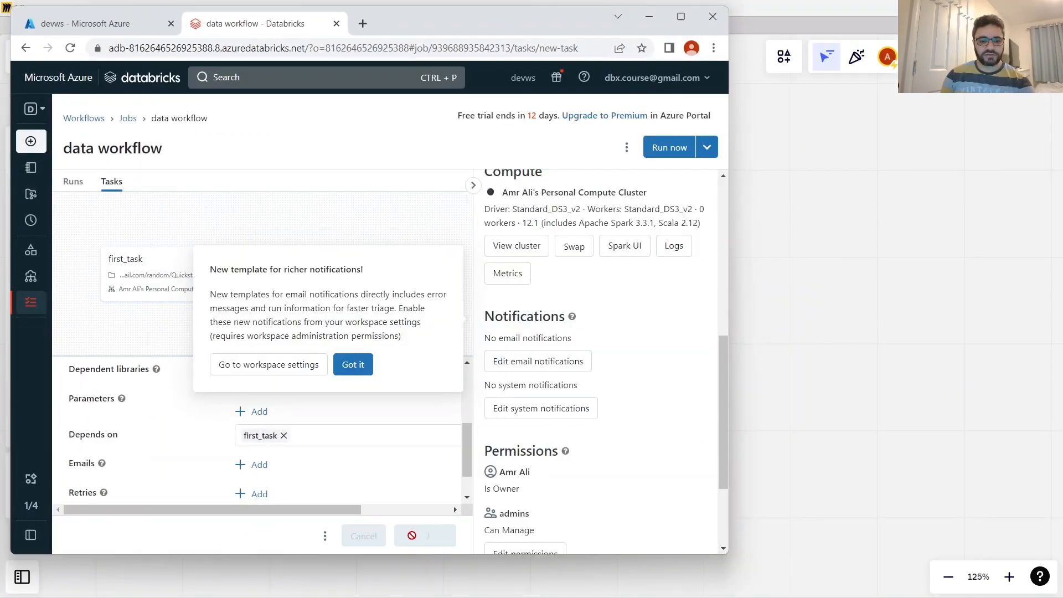
click(681, 17)
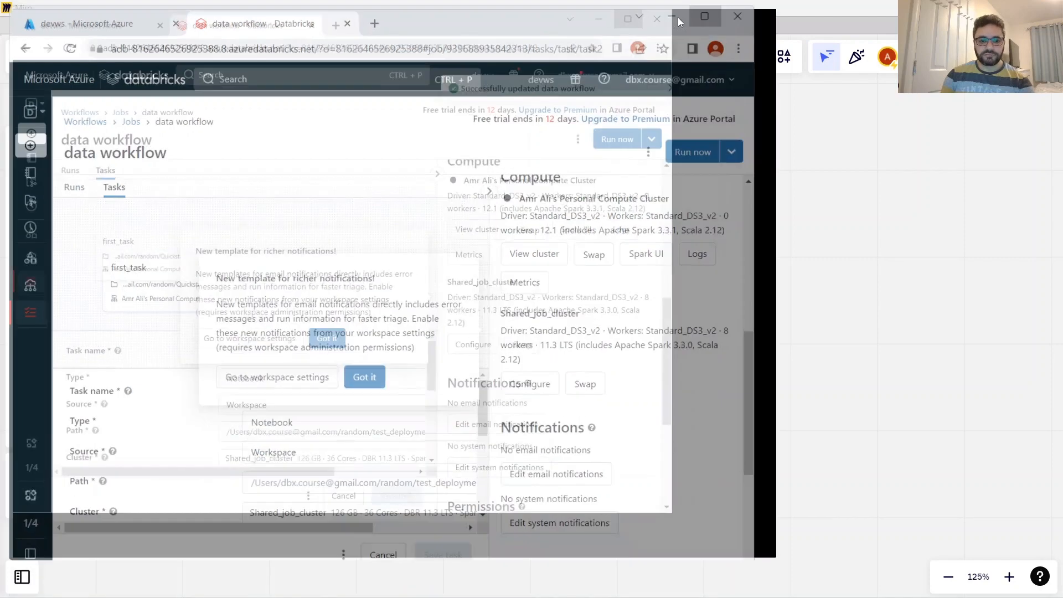
click(586, 410)
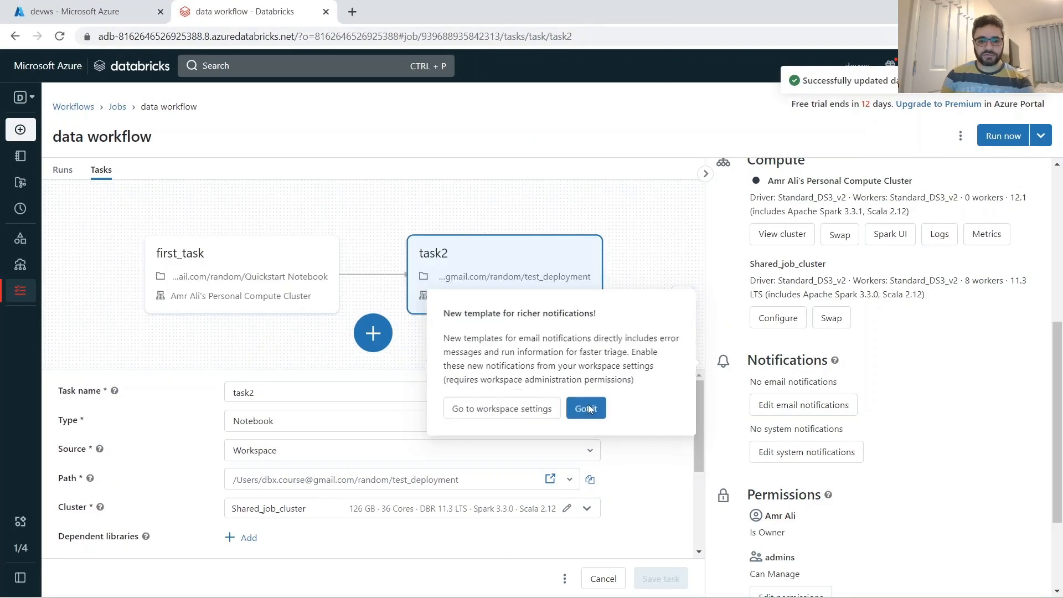
Add a notebook task after task2 and name it task3, consulting the workflow sketch on the Miro board before returning to Databricks.
click(375, 334)
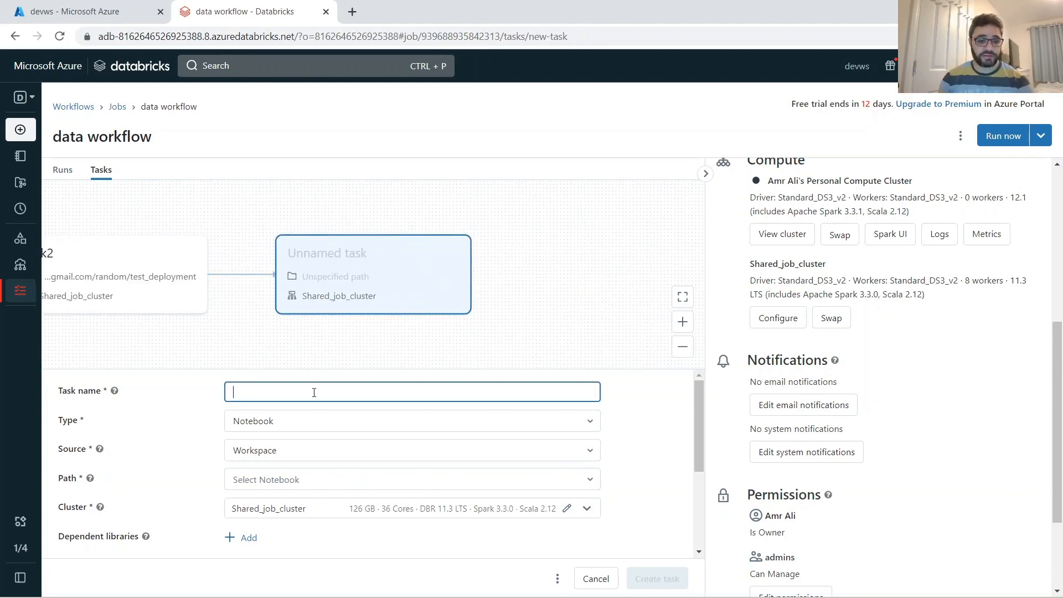
text(tas3)
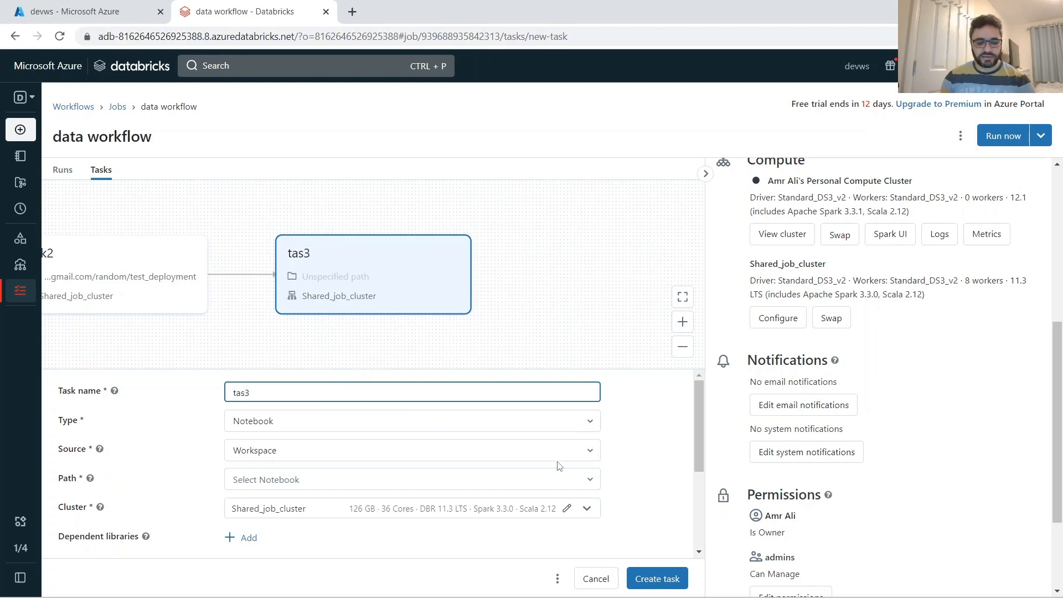
key(super)
key(super+Tab)
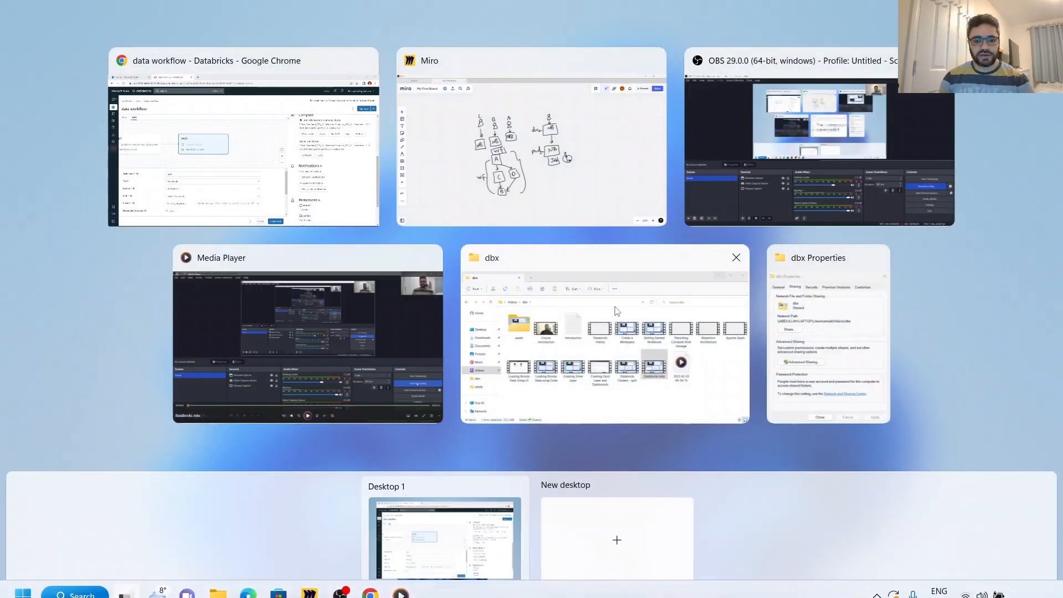
click(471, 194)
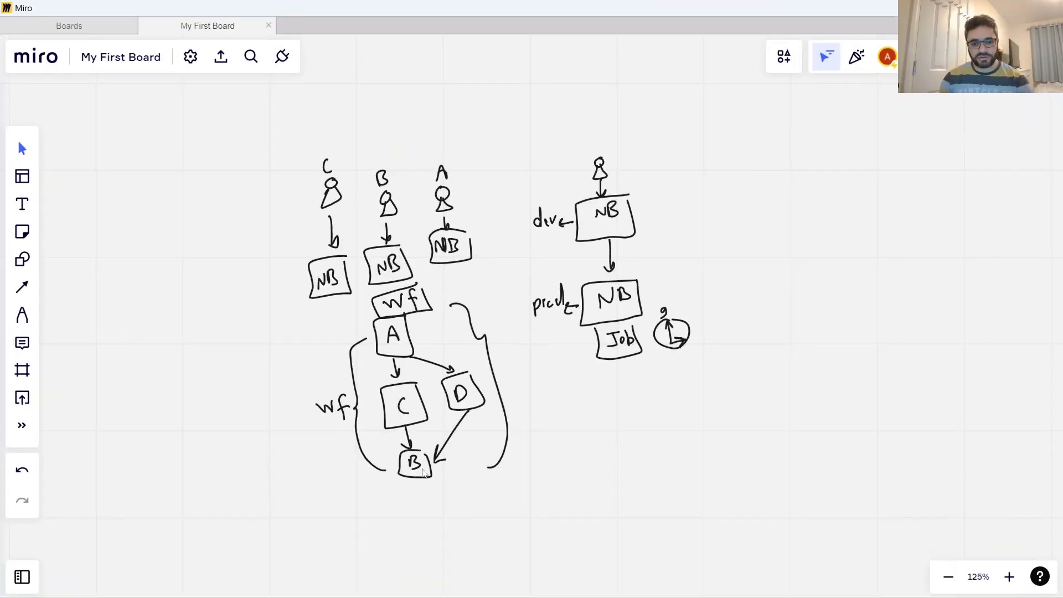
key(super+Tab)
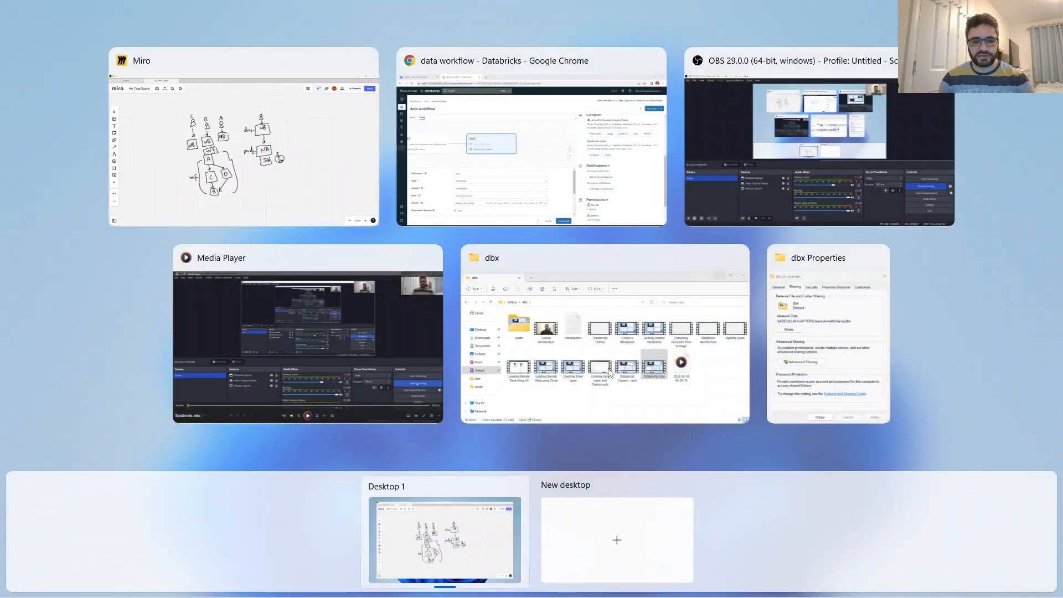
click(516, 215)
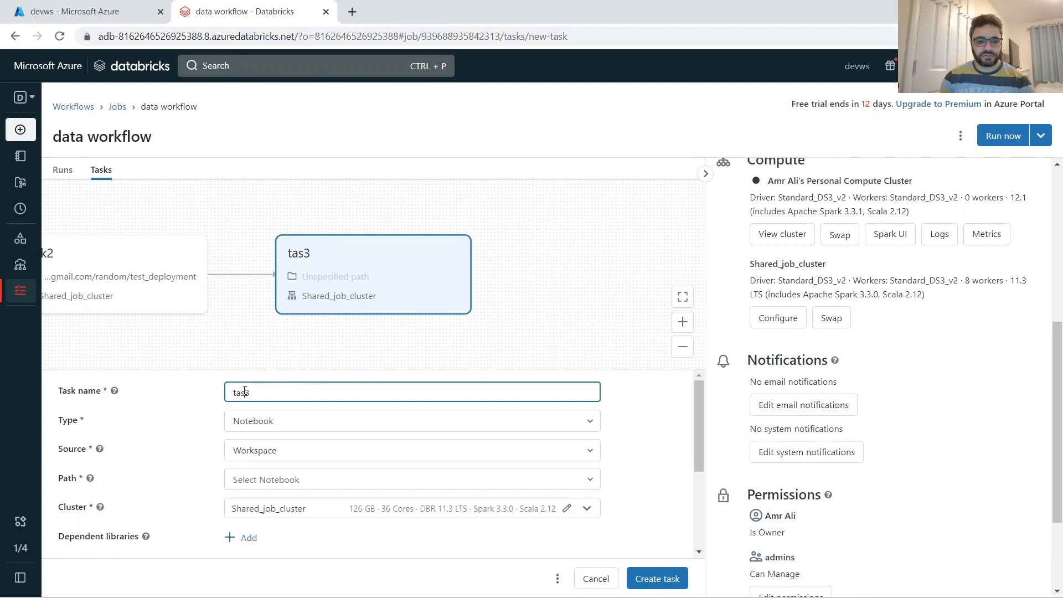
key(Left)
text(k)
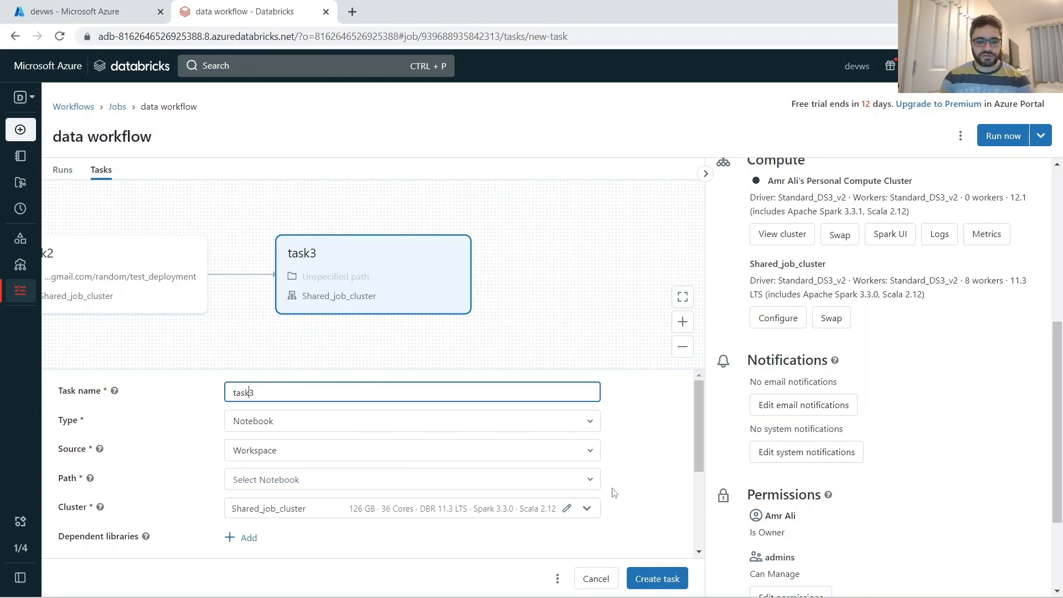
Set task3's path to Quickstart Notebook in the random folder of the user's home directory and create the task.
click(591, 481)
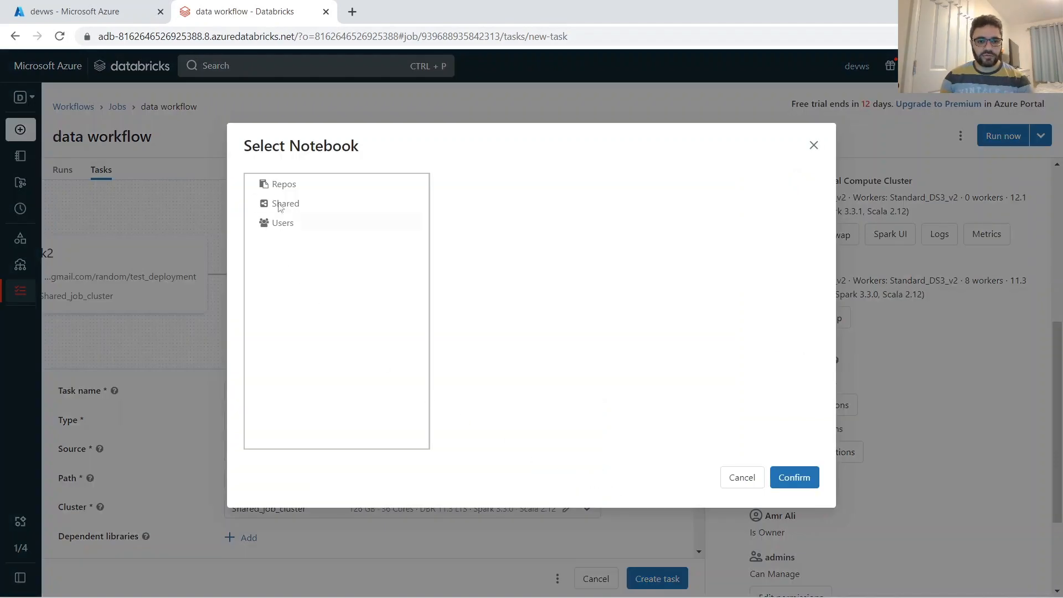
click(291, 222)
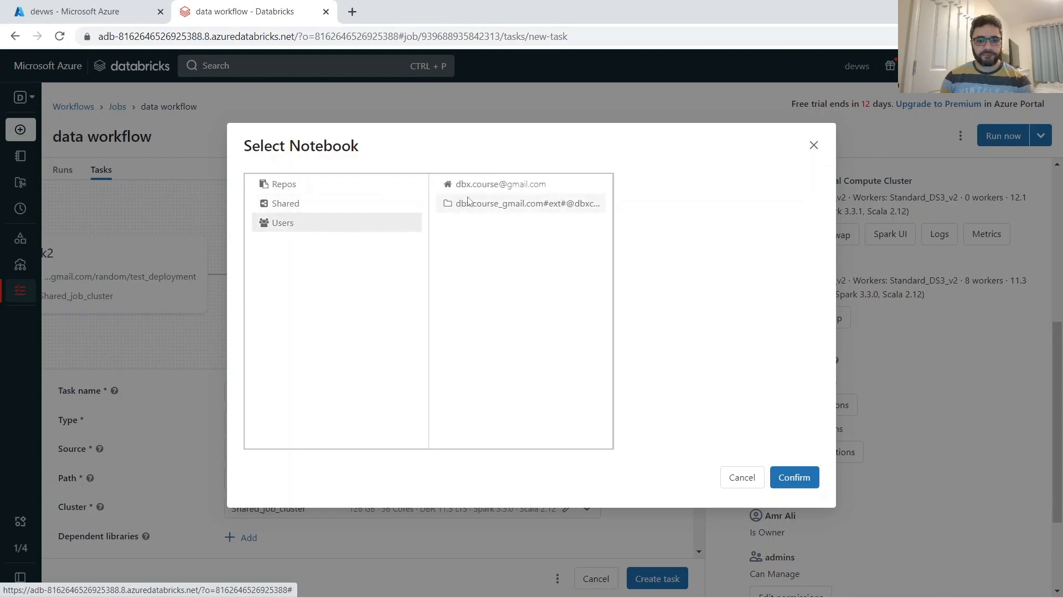
click(492, 184)
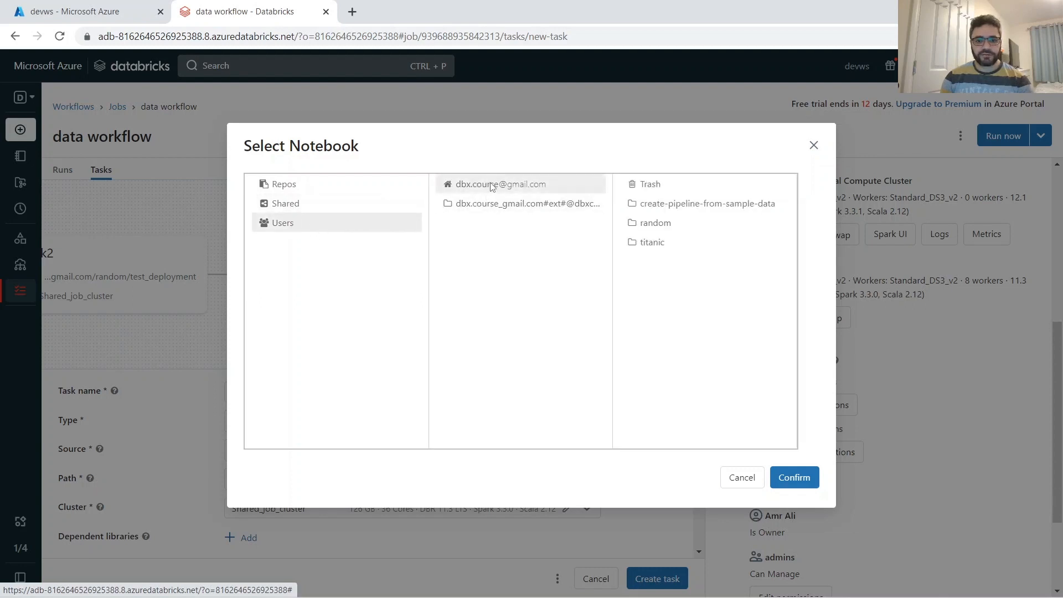
click(652, 224)
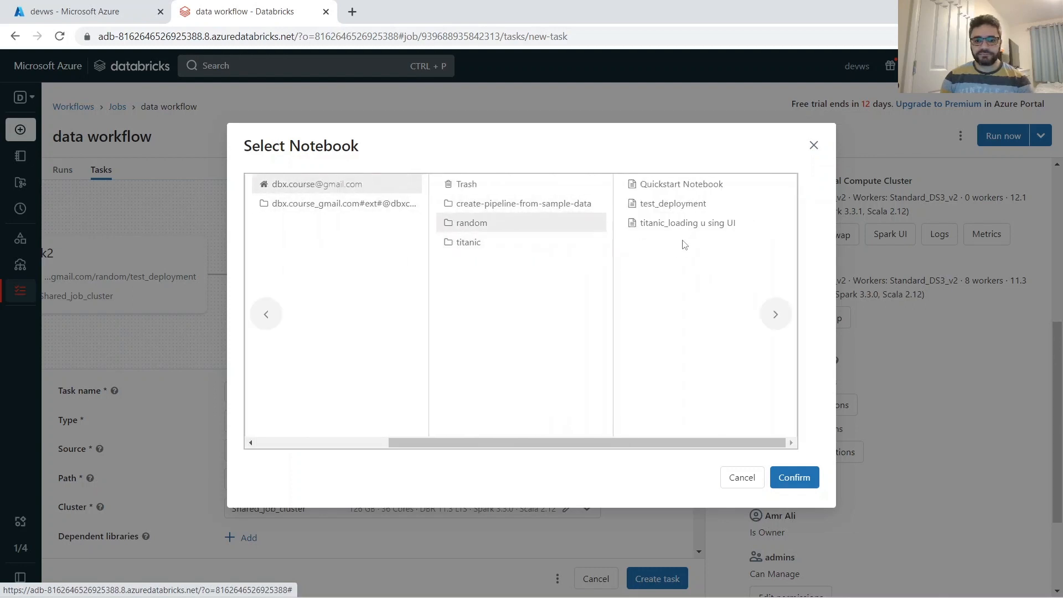
click(666, 185)
click(796, 479)
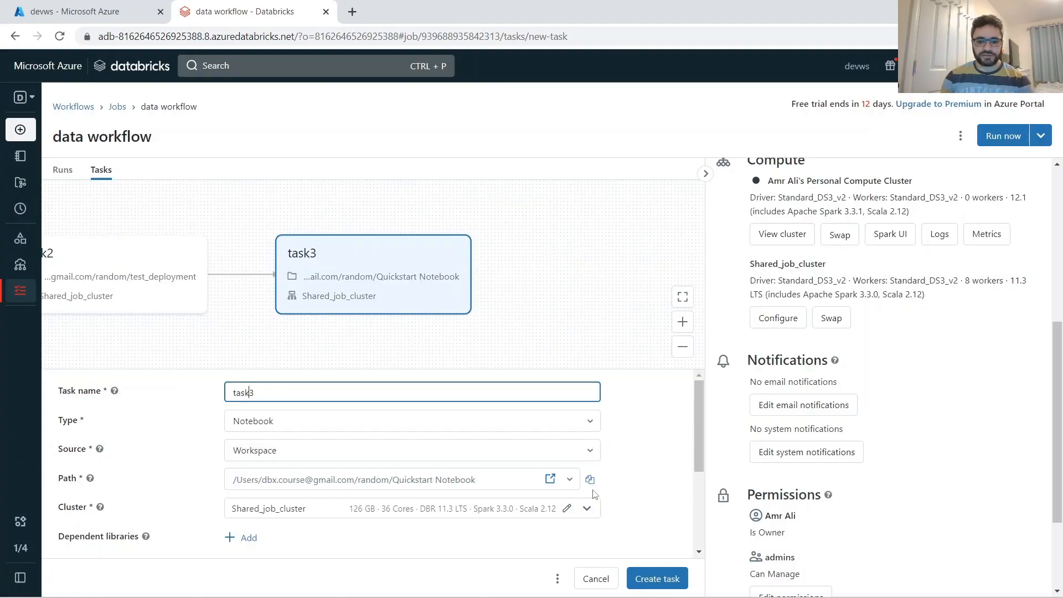
click(652, 581)
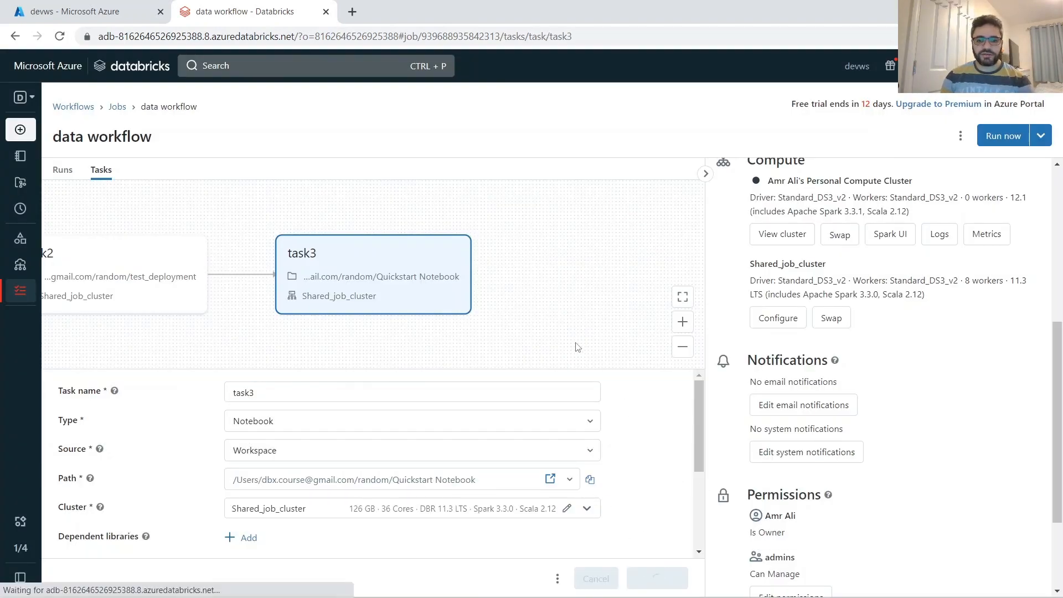
Add another notebook task after task3 and name it task4.
click(683, 347)
click(682, 346)
click(682, 347)
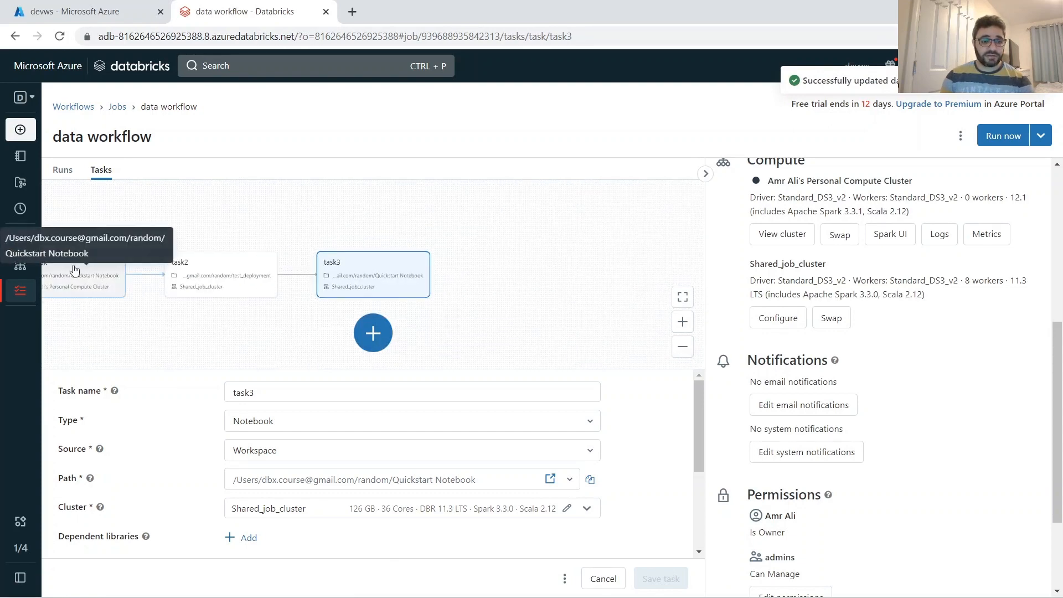
drag(278, 330, 414, 315)
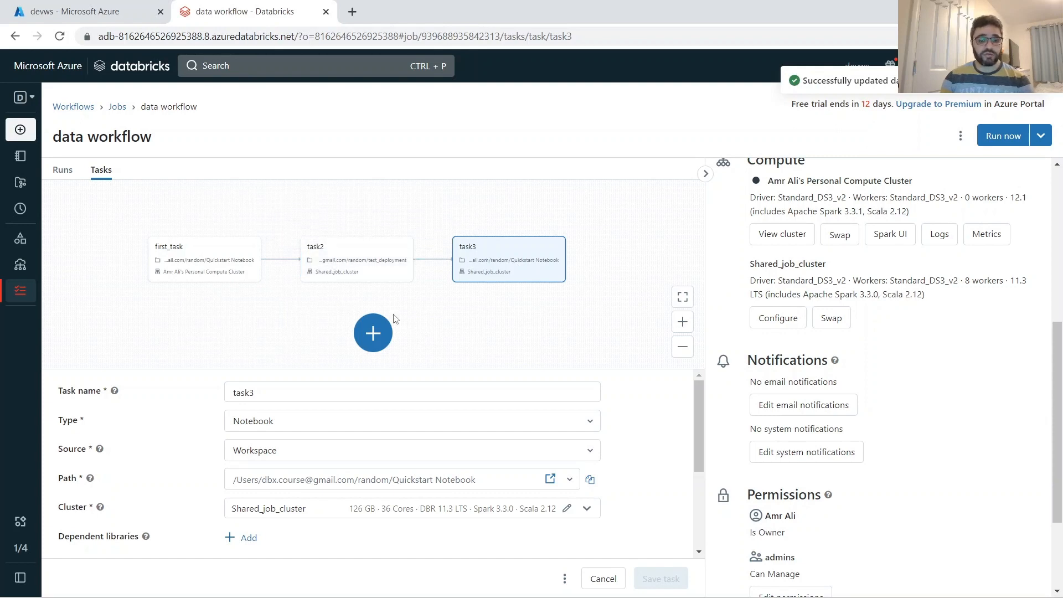
click(374, 335)
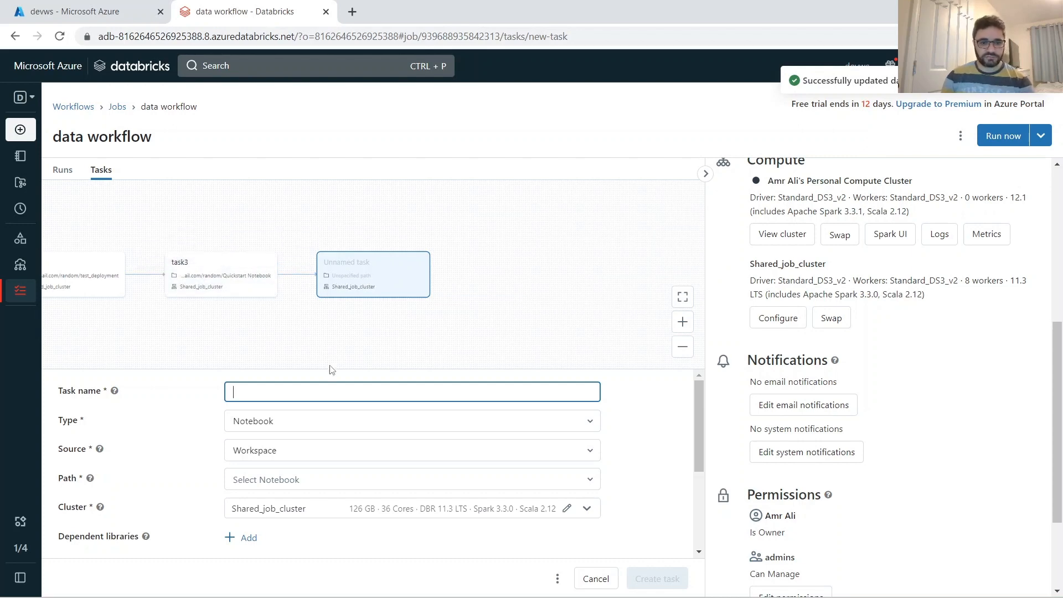
text(ta)
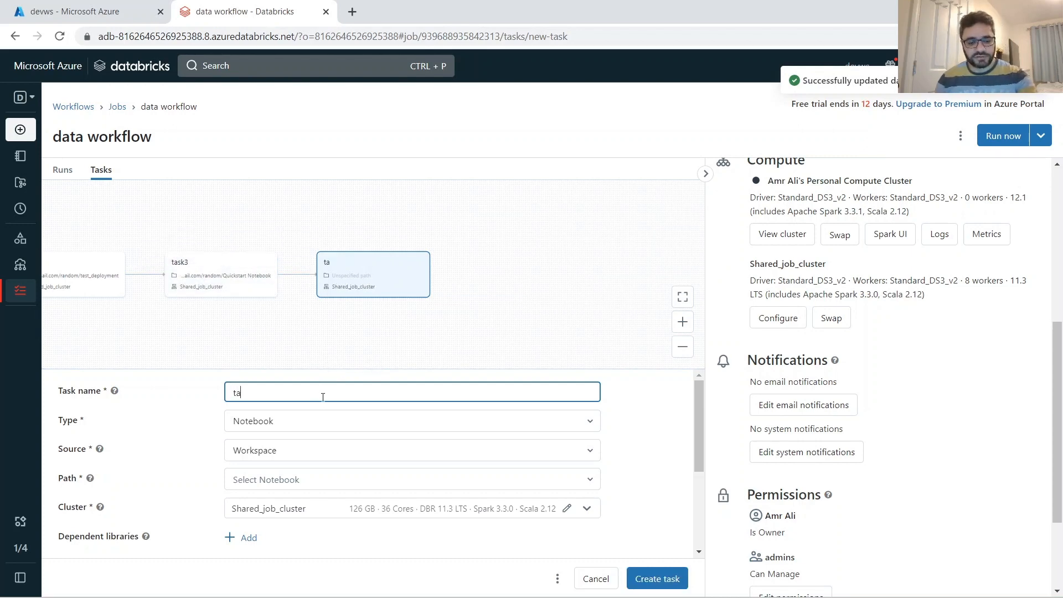
text(sk4)
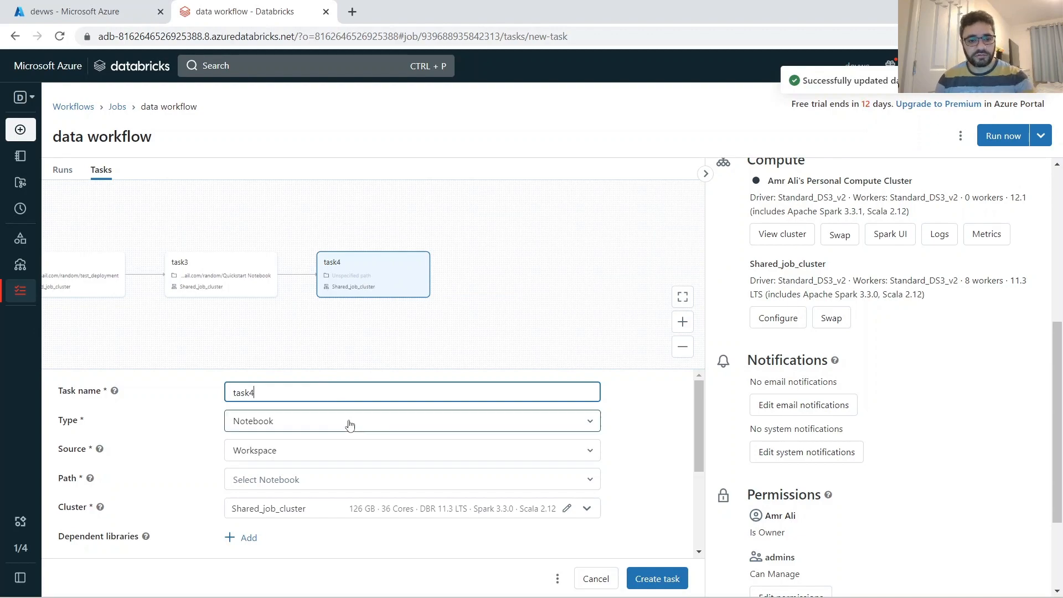
Set task4's path to the test_deployment notebook in the random folder of the user's home directory.
click(282, 477)
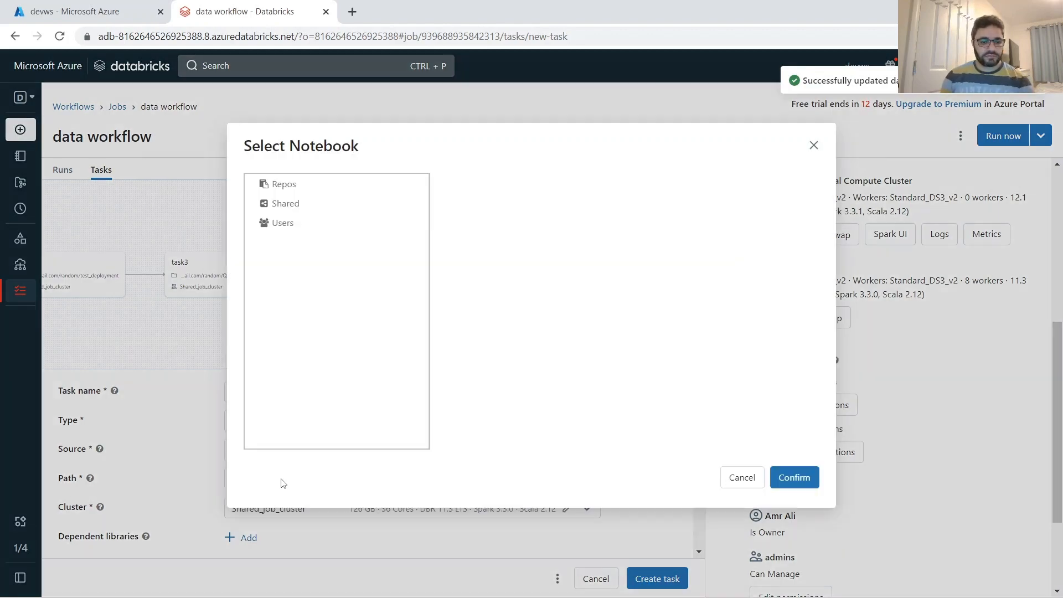
click(284, 224)
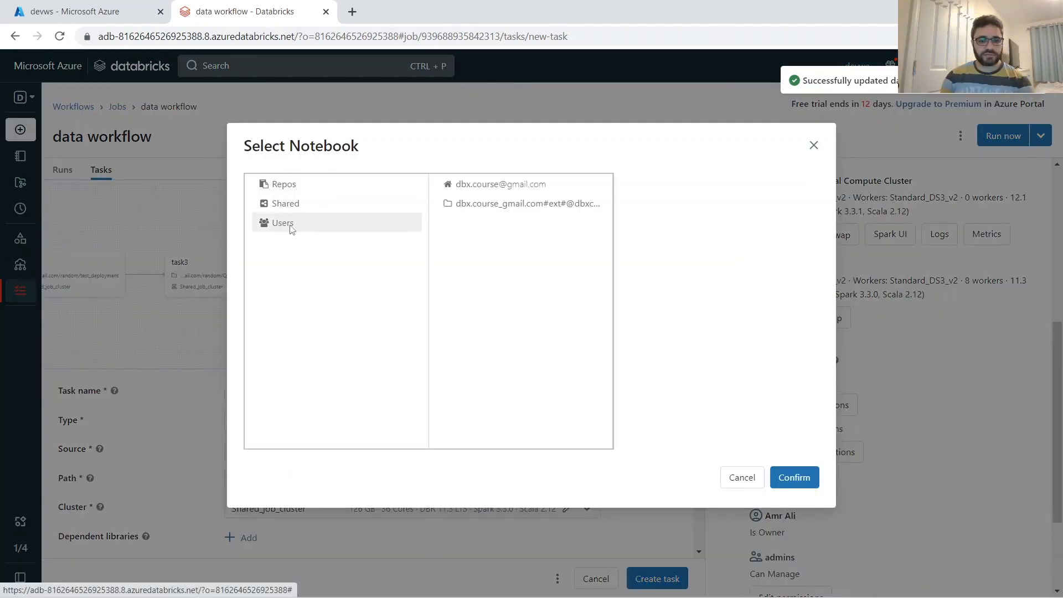
click(483, 190)
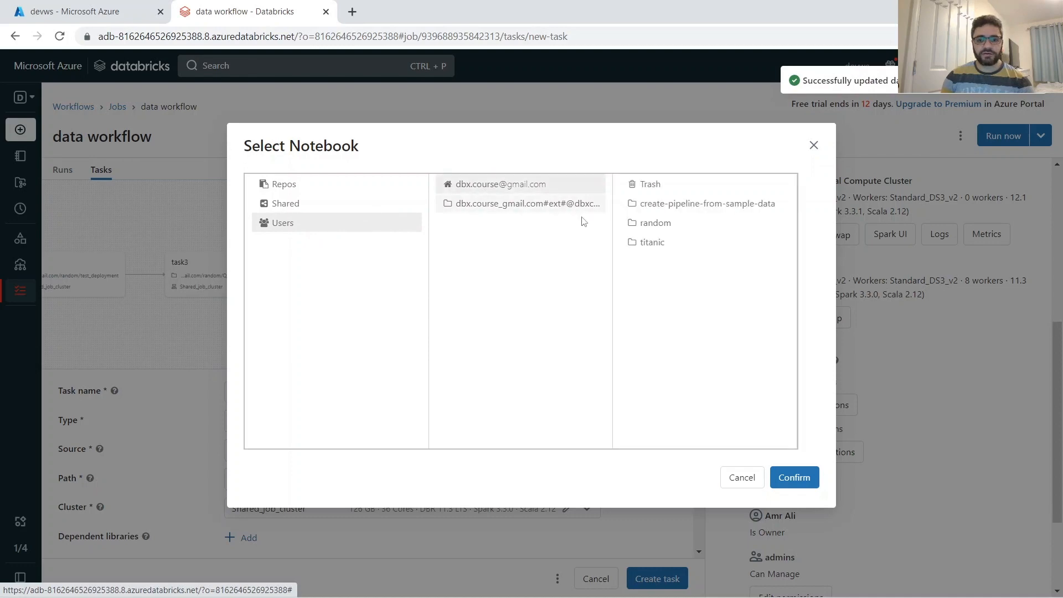
click(651, 224)
click(668, 205)
click(775, 476)
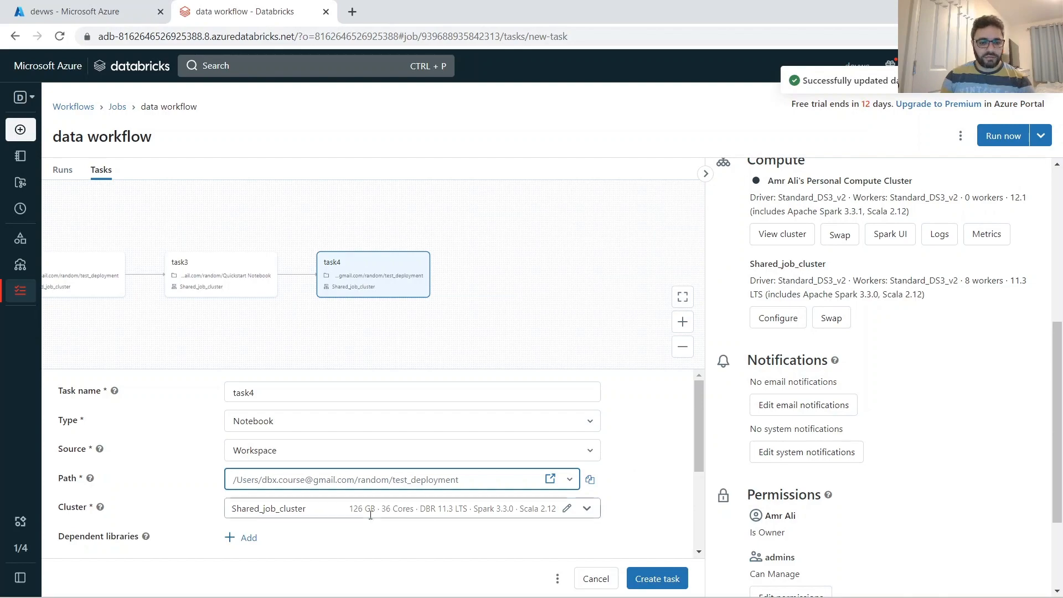
Replace task4's dependency on task3 with first_task and create the task.
drag(699, 454, 694, 533)
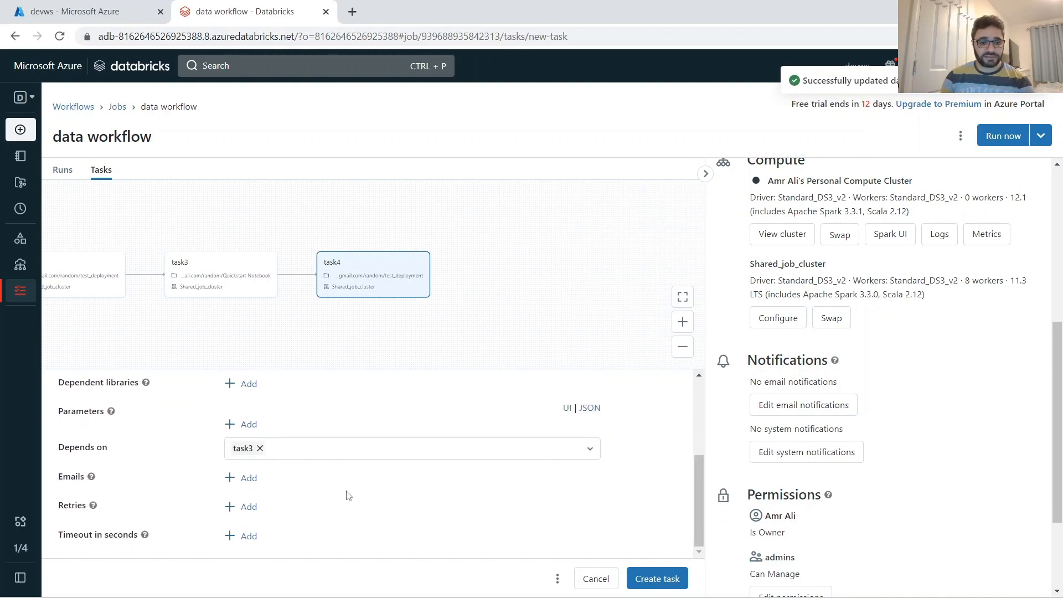
click(259, 448)
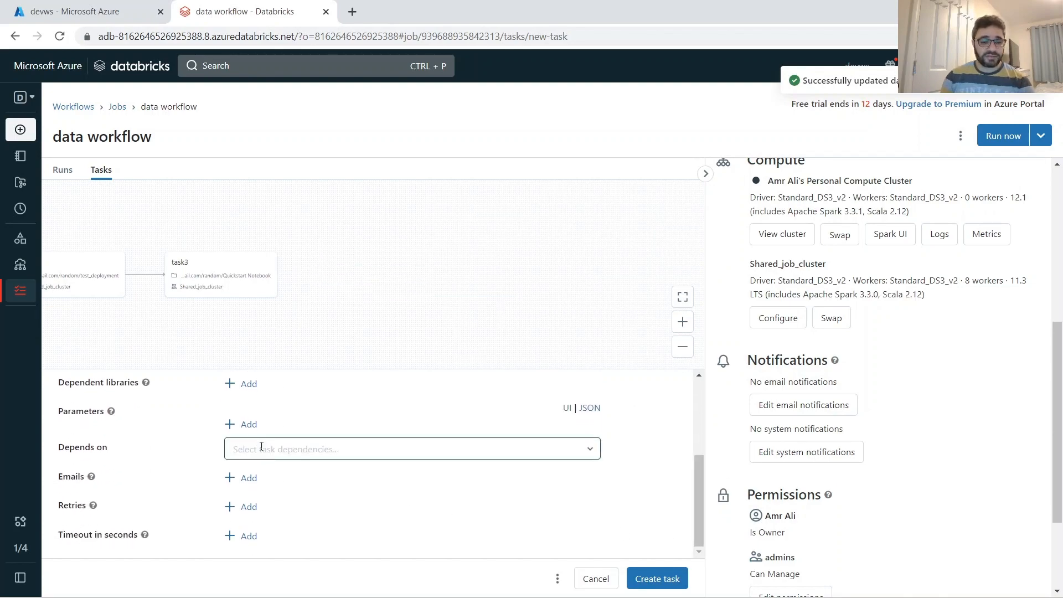
click(337, 452)
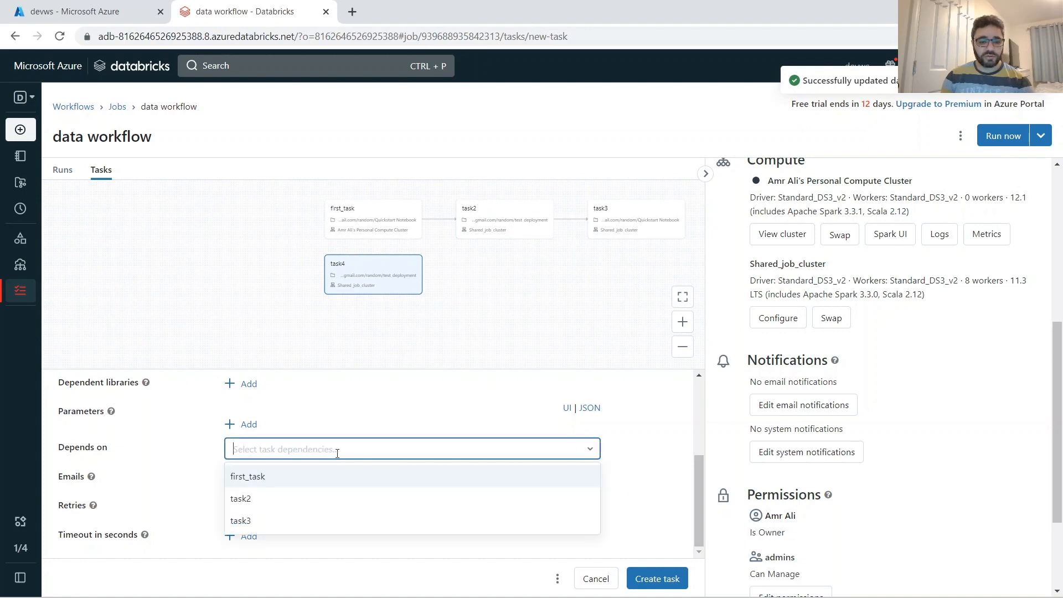
click(262, 479)
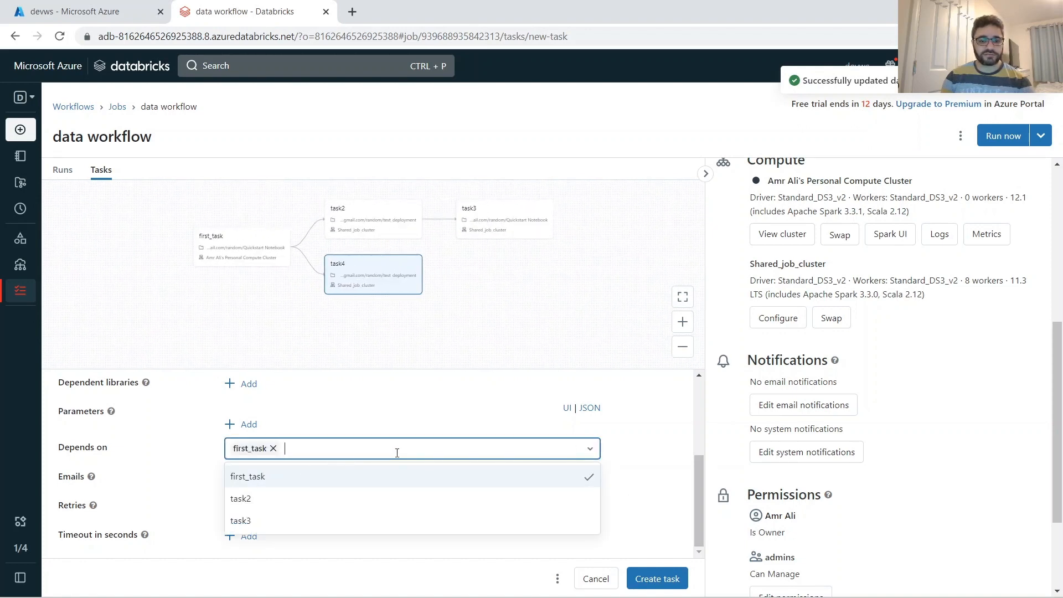
click(658, 578)
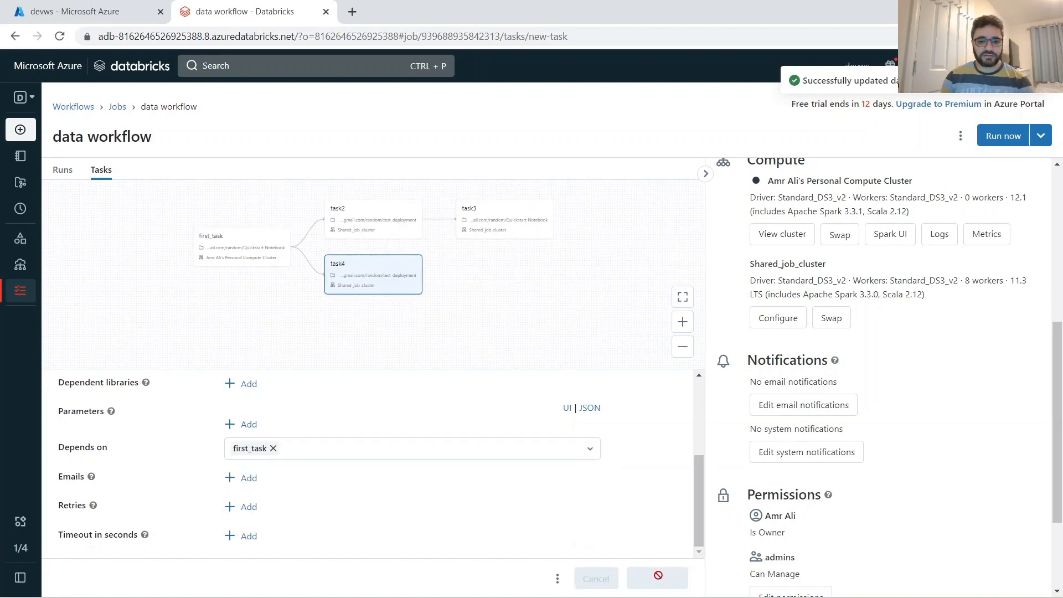
Add task4 alongside task2 as a dependency of task3 and save the task.
click(517, 233)
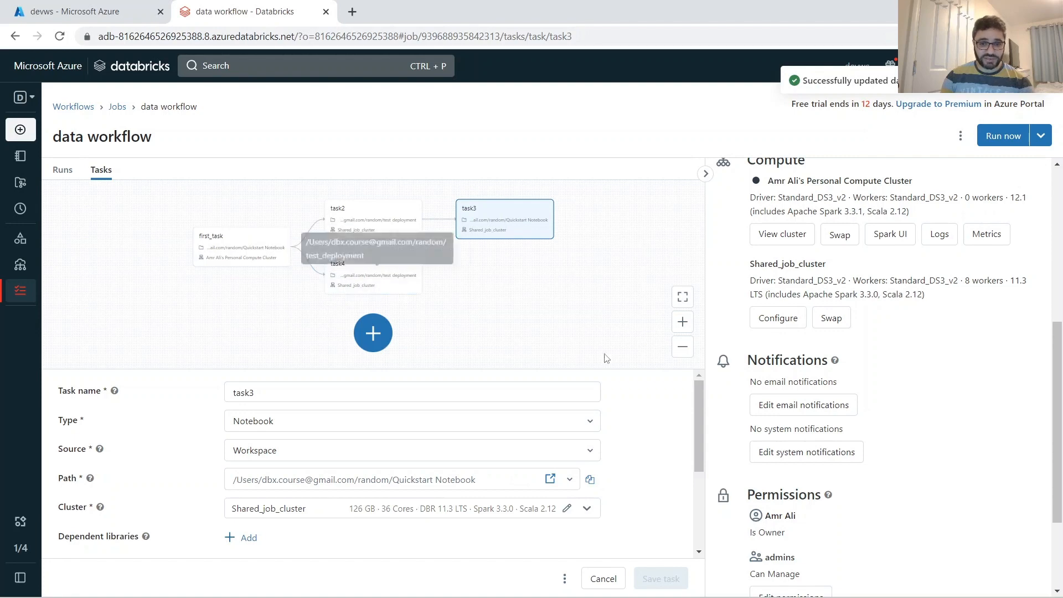
drag(698, 415, 697, 479)
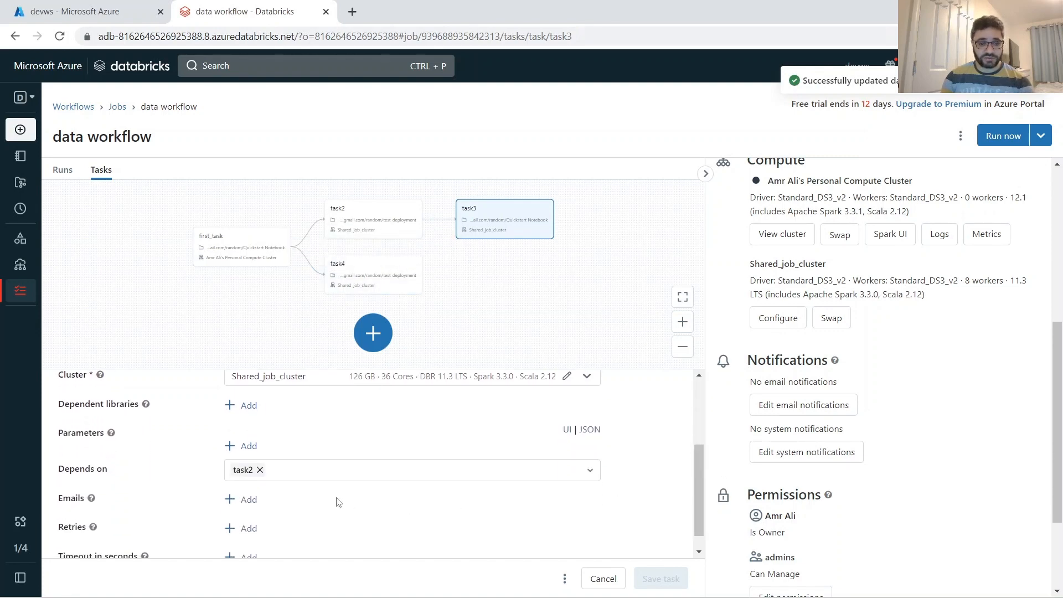
click(297, 469)
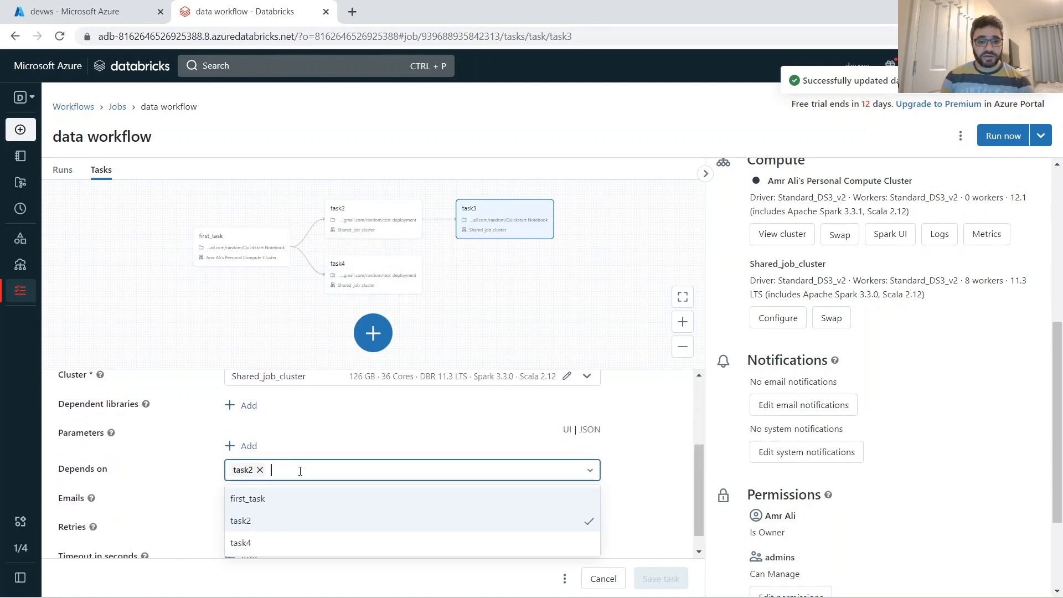
click(297, 544)
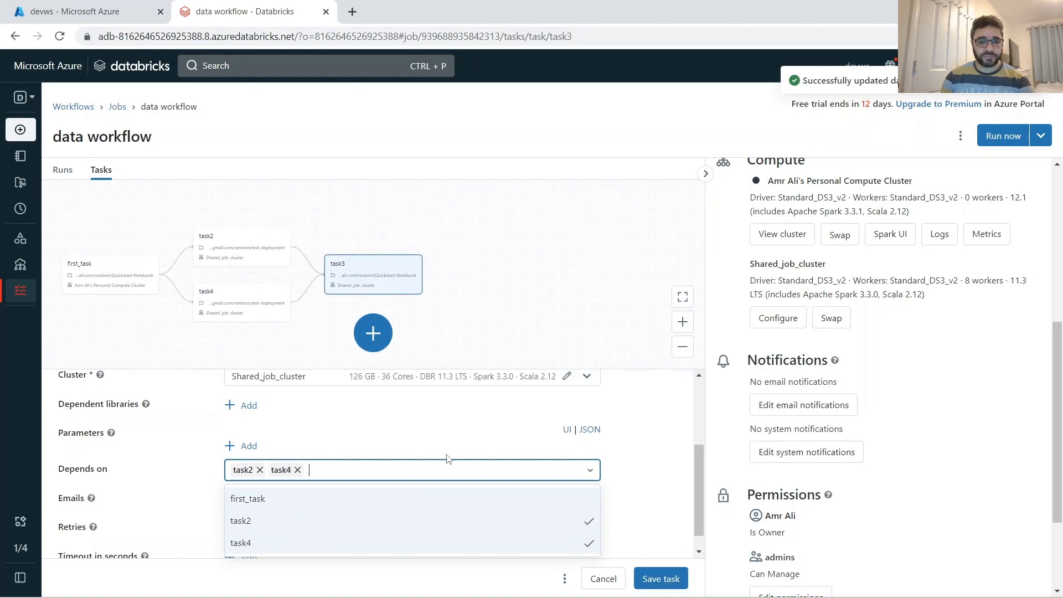
click(681, 324)
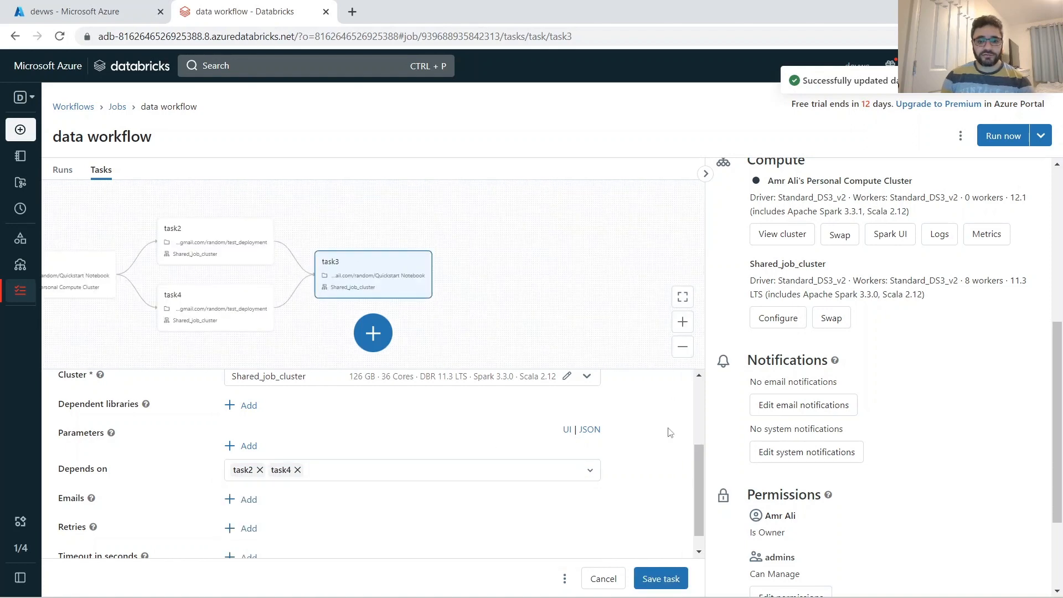
click(661, 579)
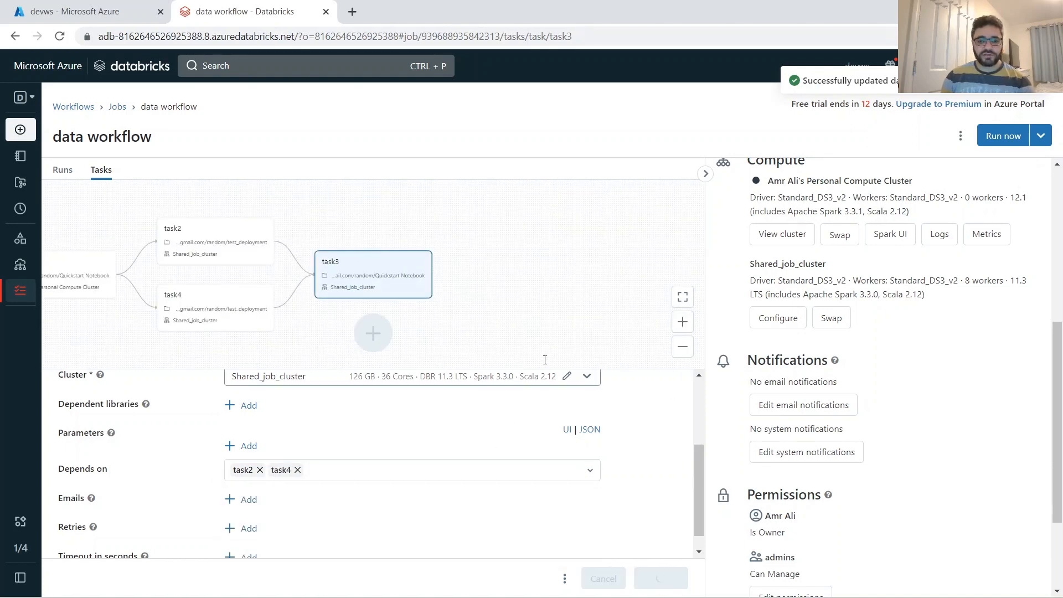
Enlarge the task graph area and examine the dependencies between all four tasks.
drag(645, 368, 644, 519)
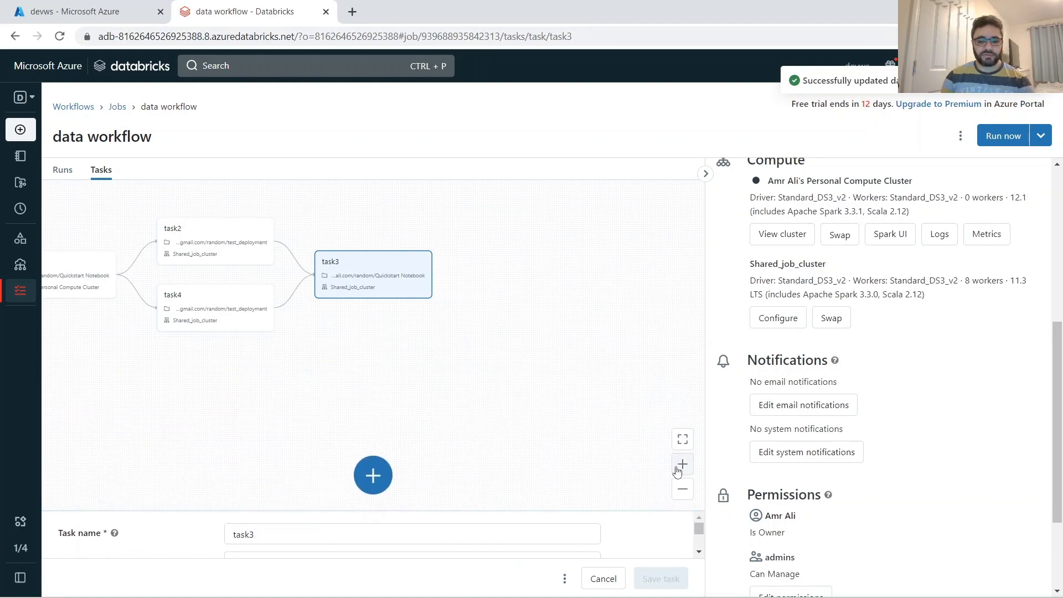
click(683, 465)
click(683, 464)
drag(419, 332, 836, 420)
click(706, 174)
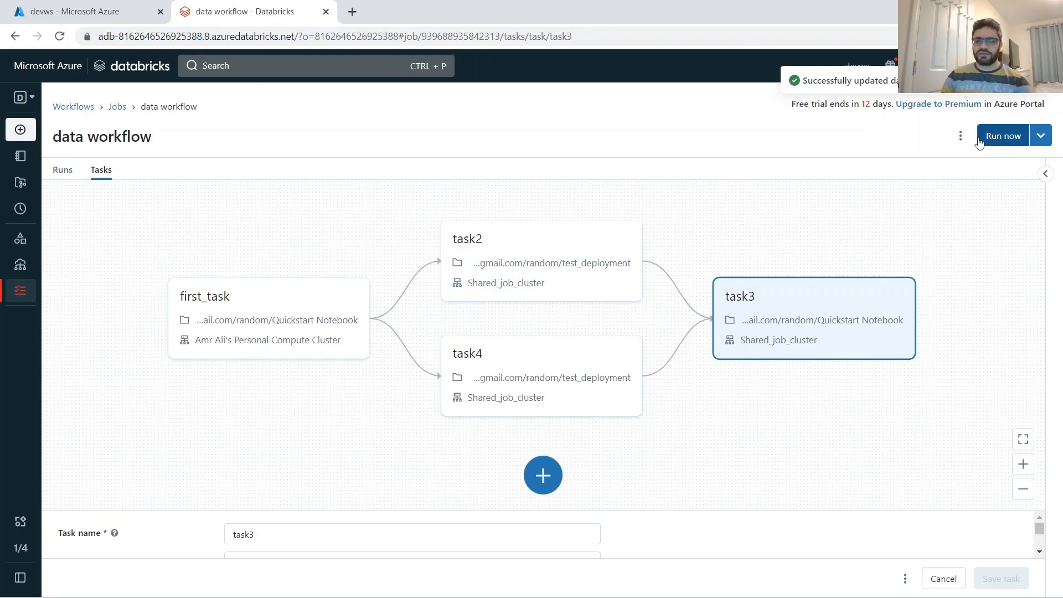
Add a schedule that triggers the job every day at 02:47 UTC and save it.
click(1048, 175)
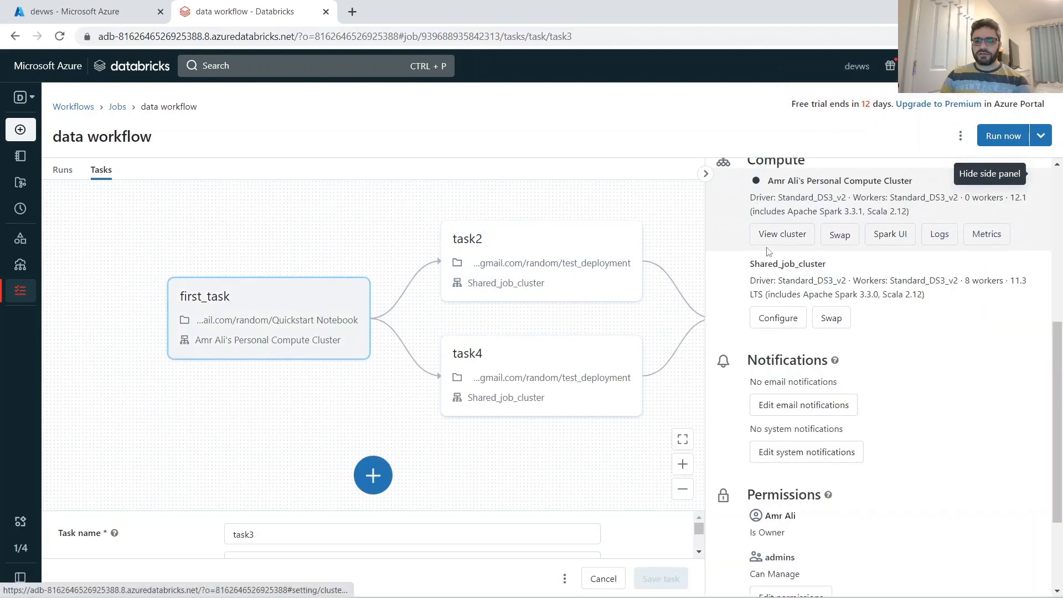
drag(1061, 335, 1061, 182)
click(647, 198)
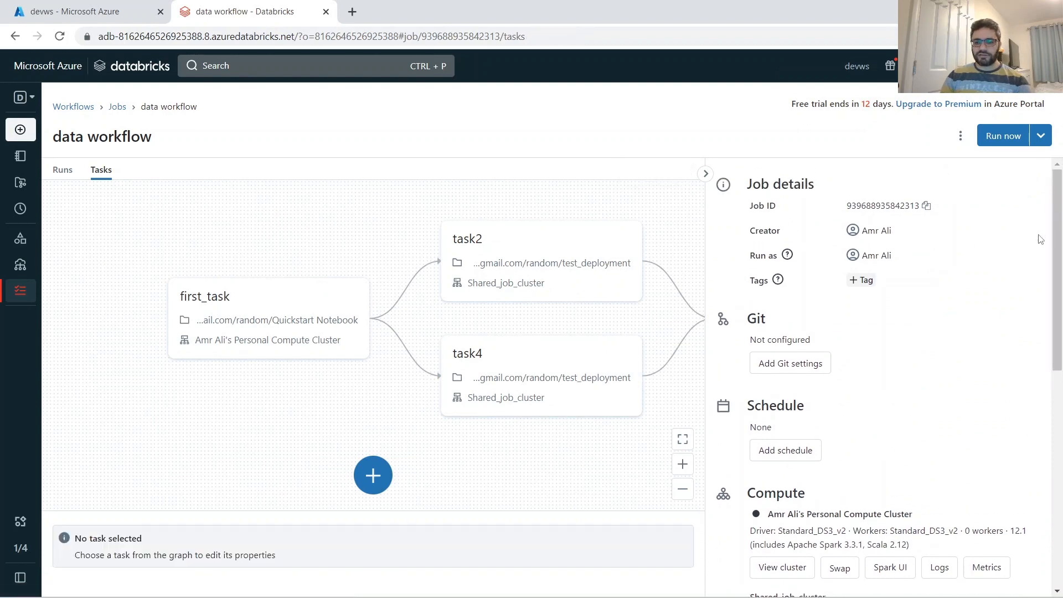
drag(1061, 238, 1060, 269)
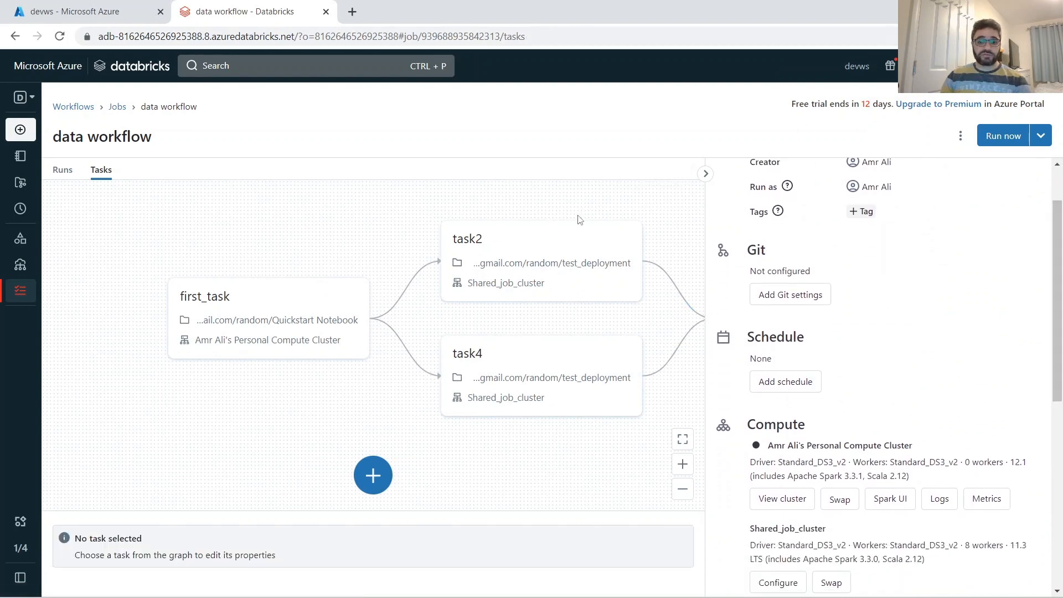
click(786, 381)
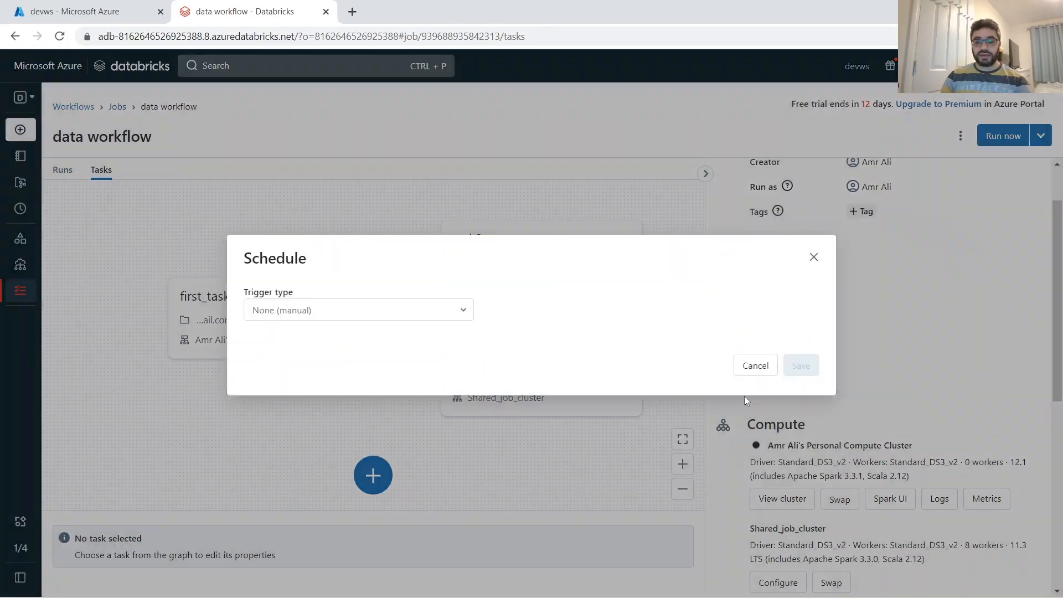
click(764, 371)
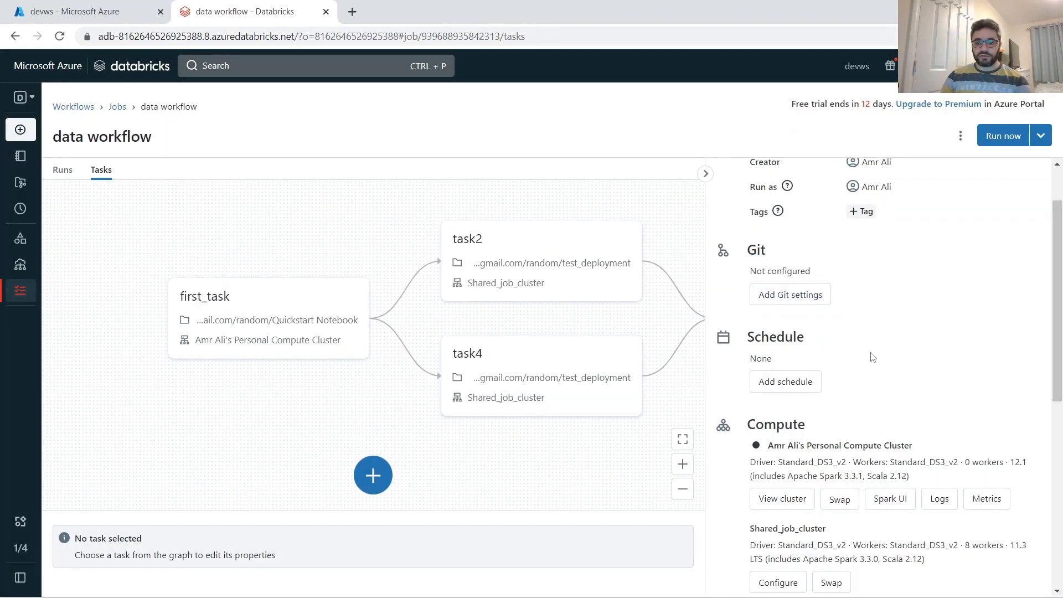
click(801, 381)
click(463, 311)
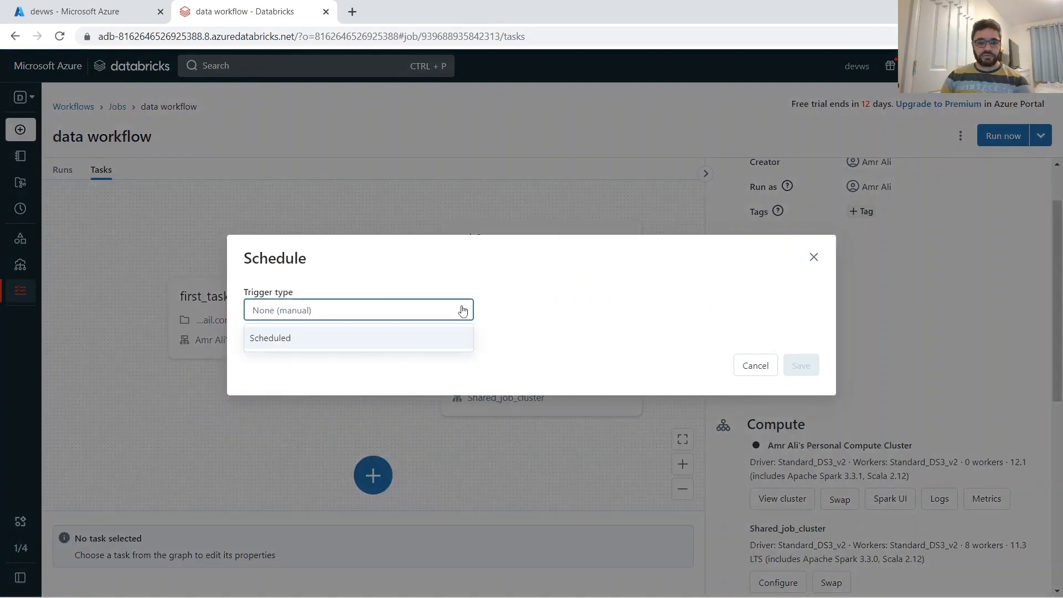
click(316, 339)
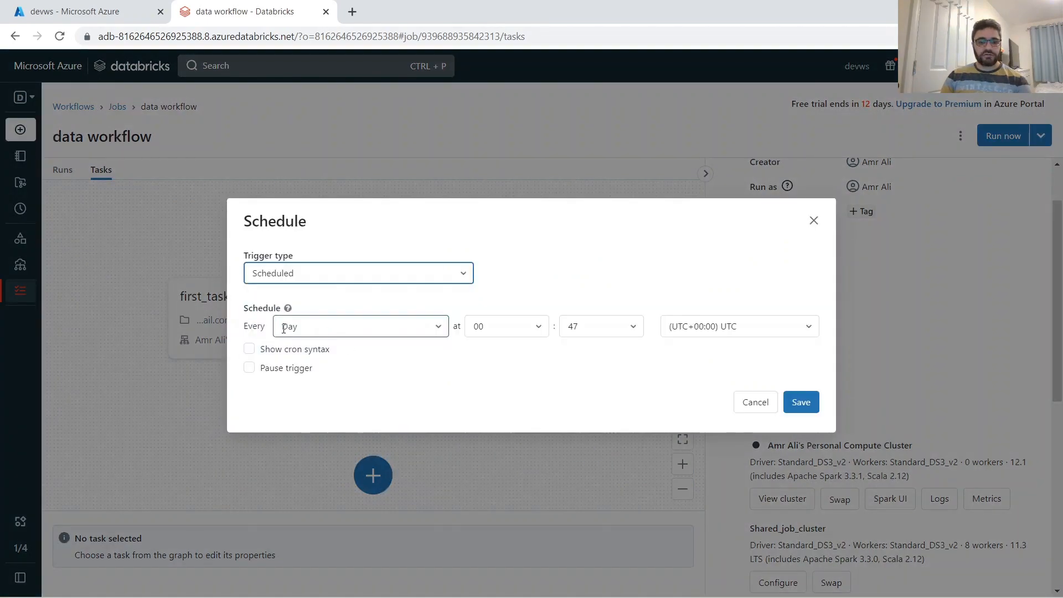
click(486, 331)
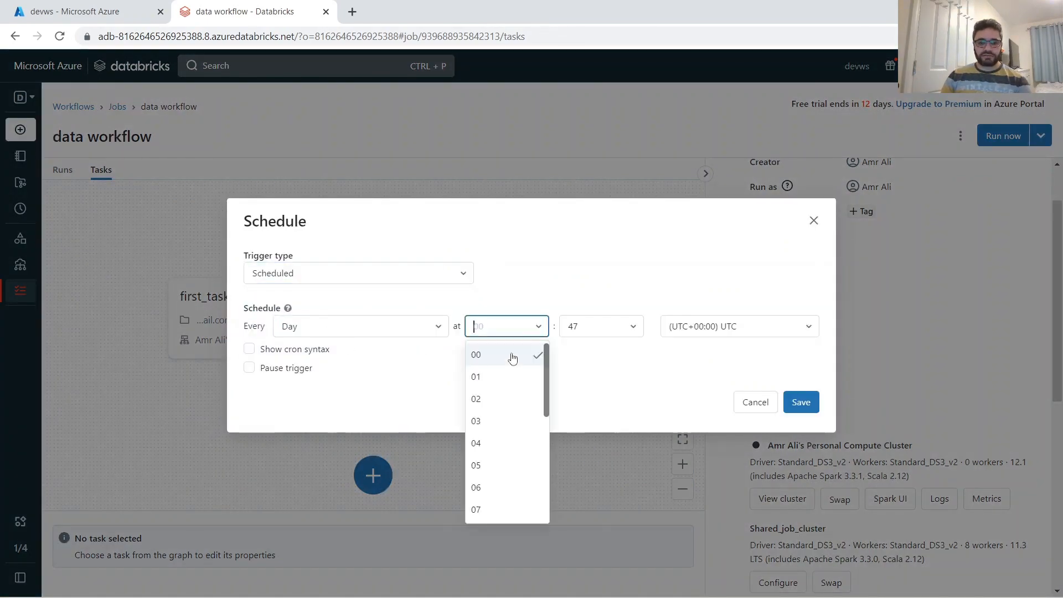
click(477, 399)
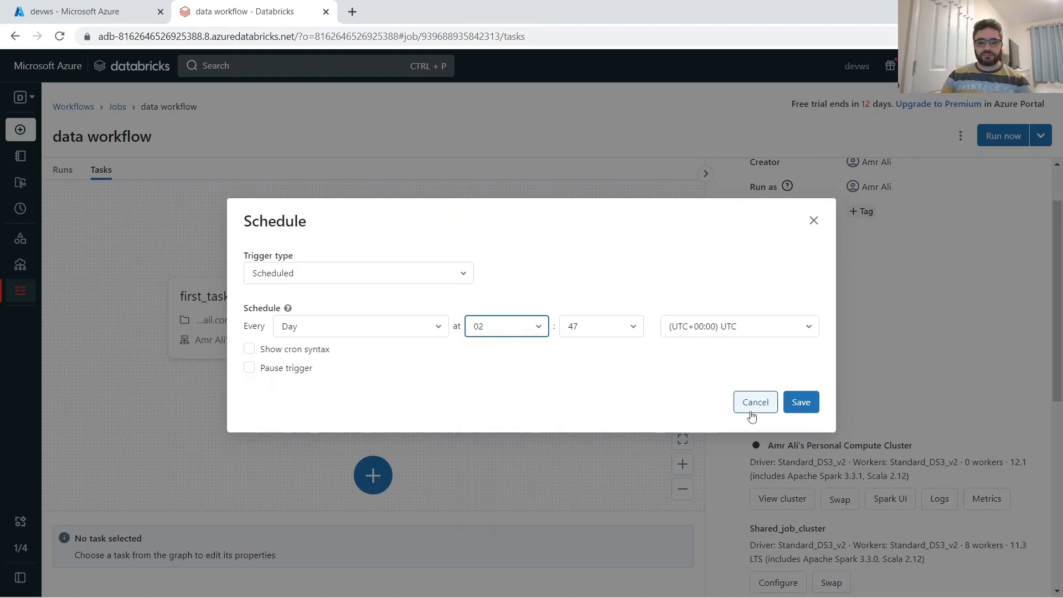
click(801, 403)
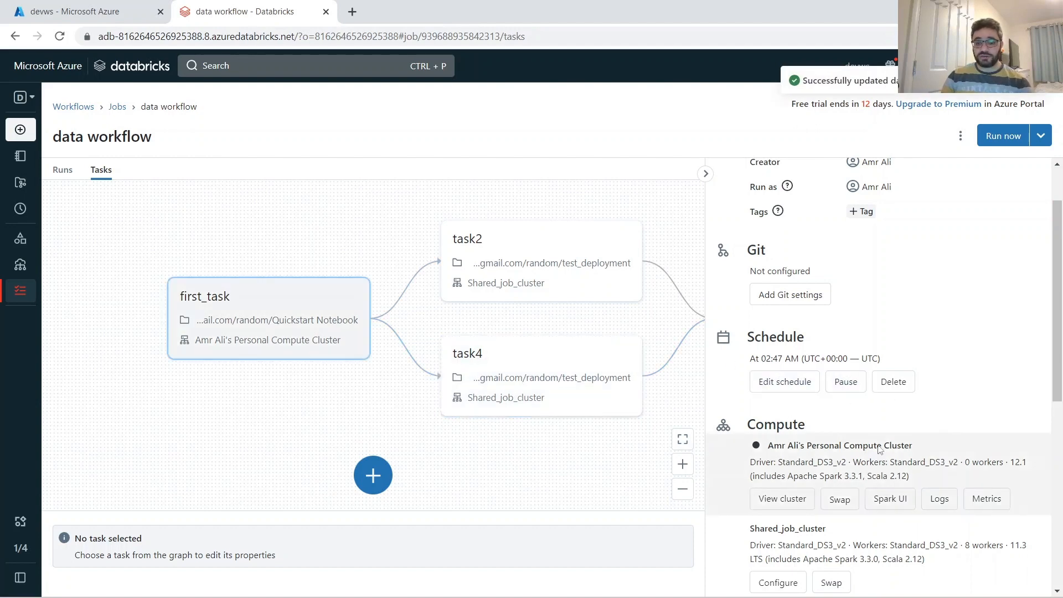
Swap first_task's personal compute cluster for Shared_job_cluster in the job's compute settings.
scroll(1041, 368, down, 2)
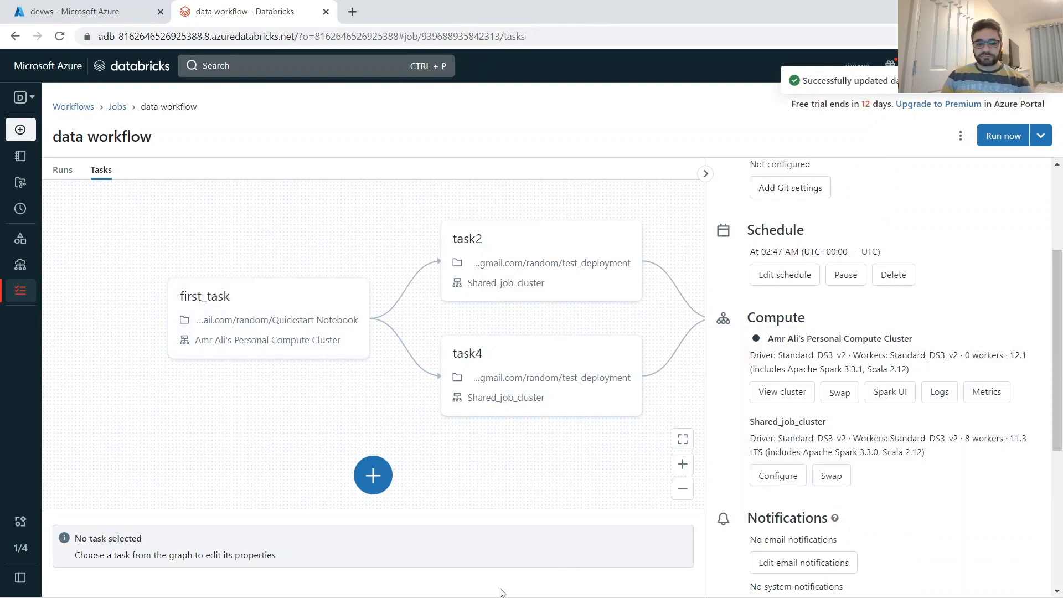
click(550, 283)
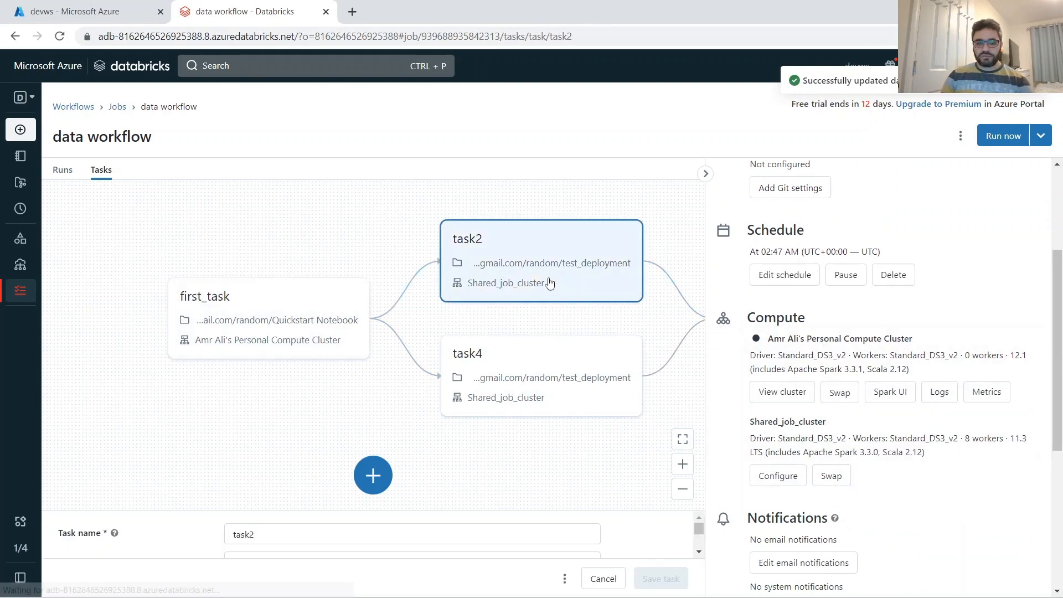
click(609, 385)
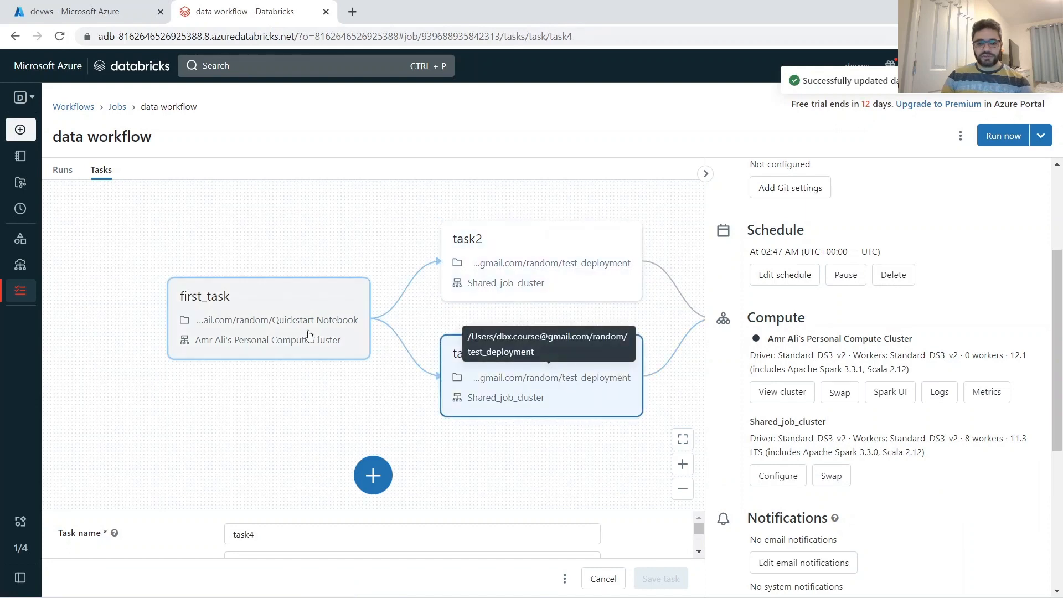
click(285, 318)
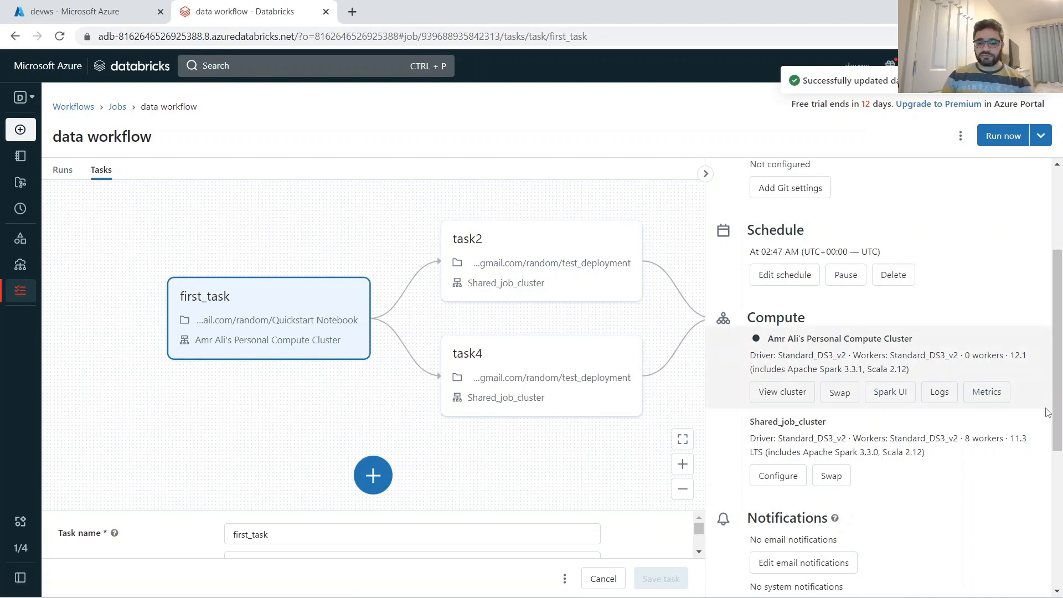
scroll(822, 415, down, 1)
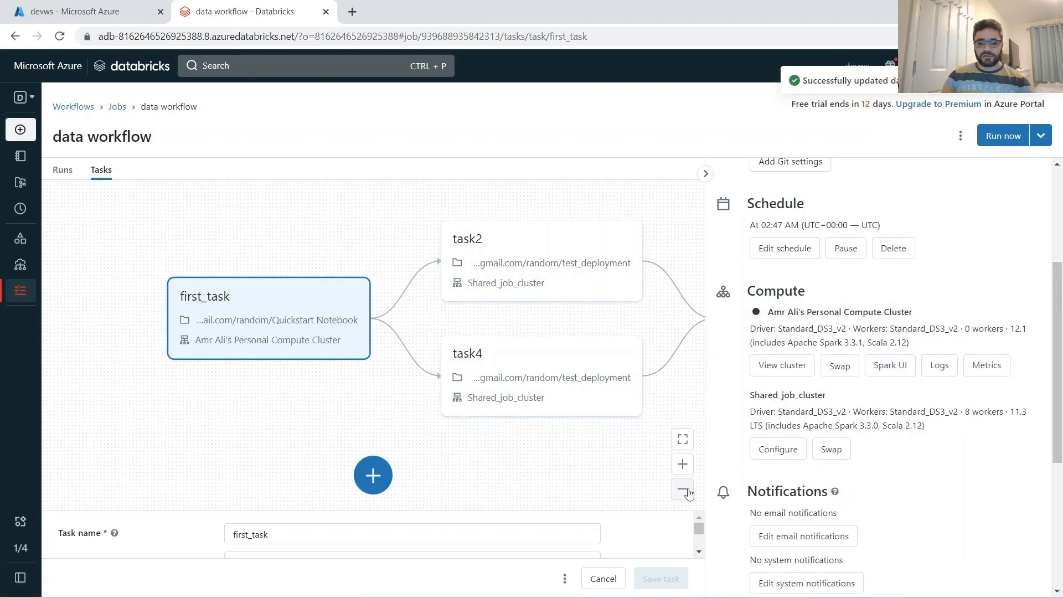
click(683, 490)
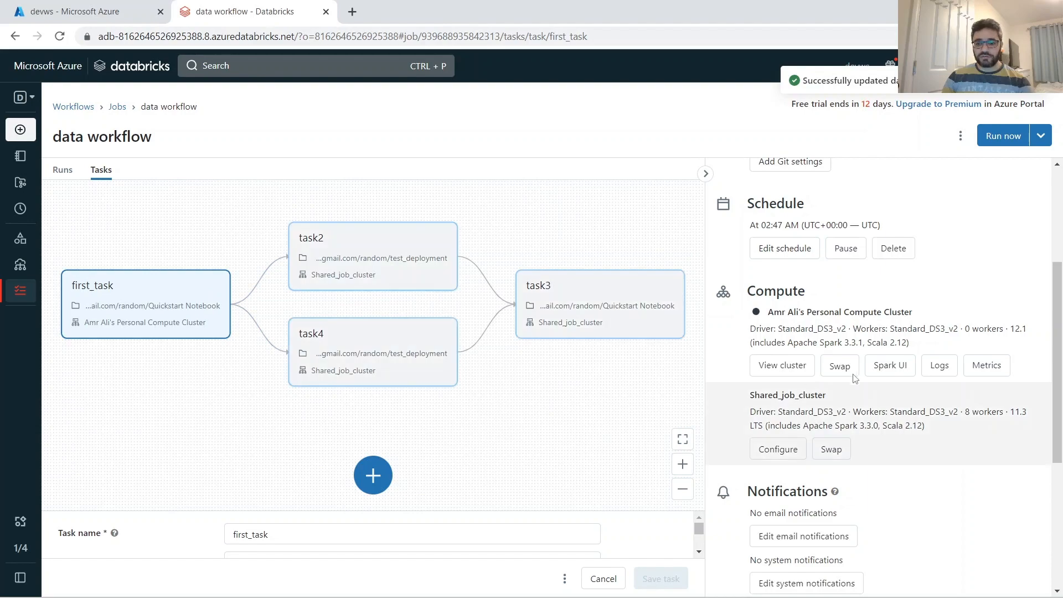
click(830, 372)
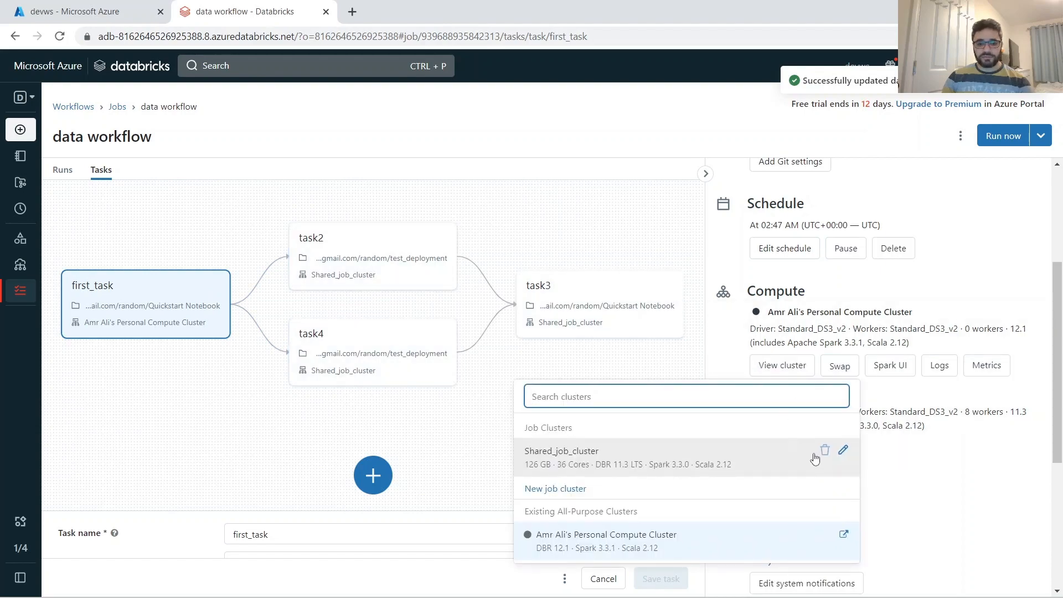
click(678, 461)
click(713, 362)
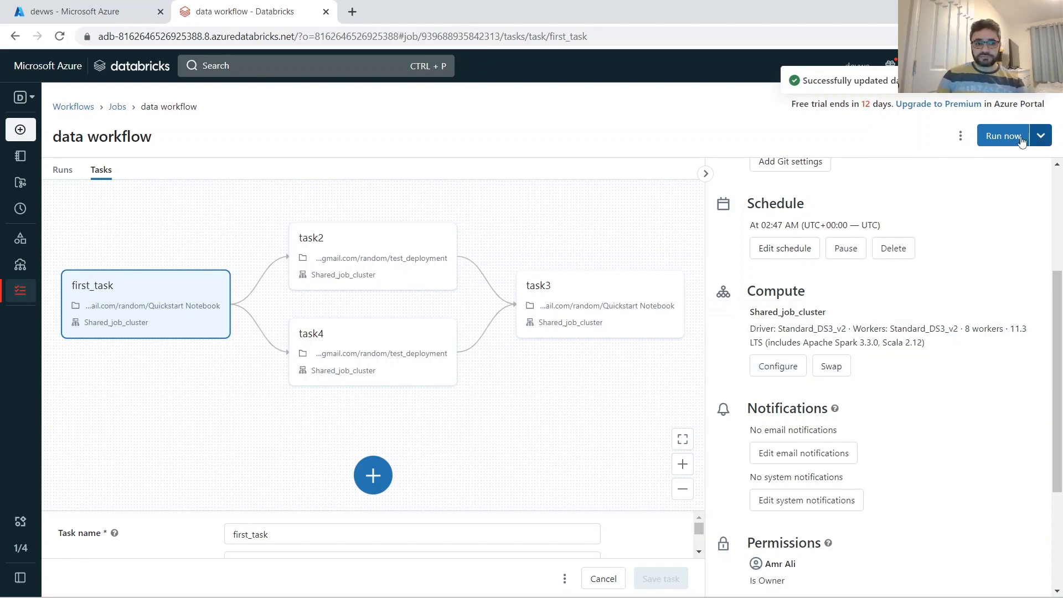
Review the job's remaining settings and return to the list of jobs.
scroll(776, 288, down, 3)
scroll(793, 327, up, 1)
scroll(784, 332, up, 3)
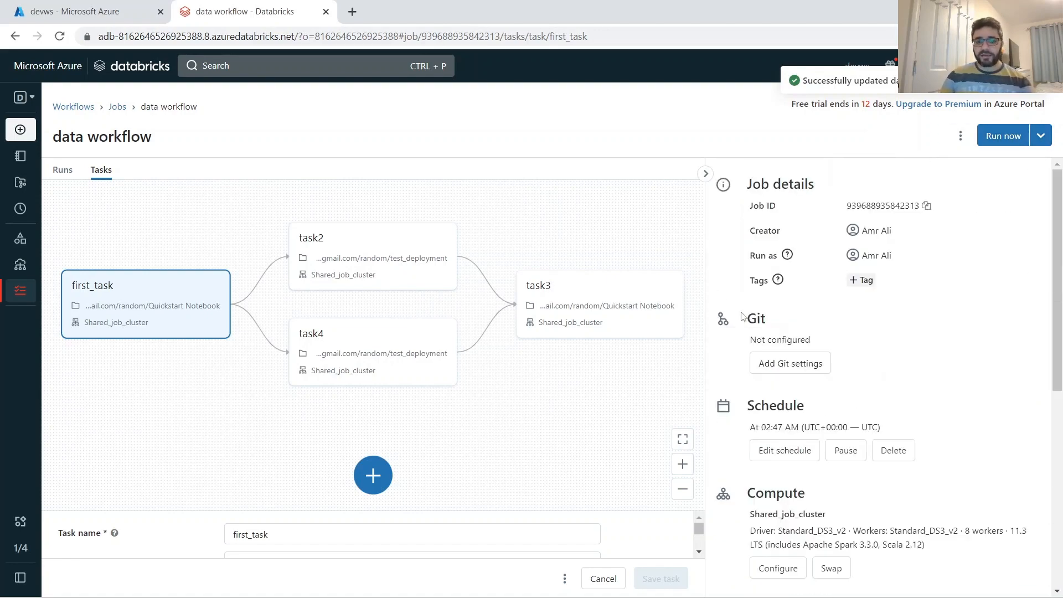
click(116, 108)
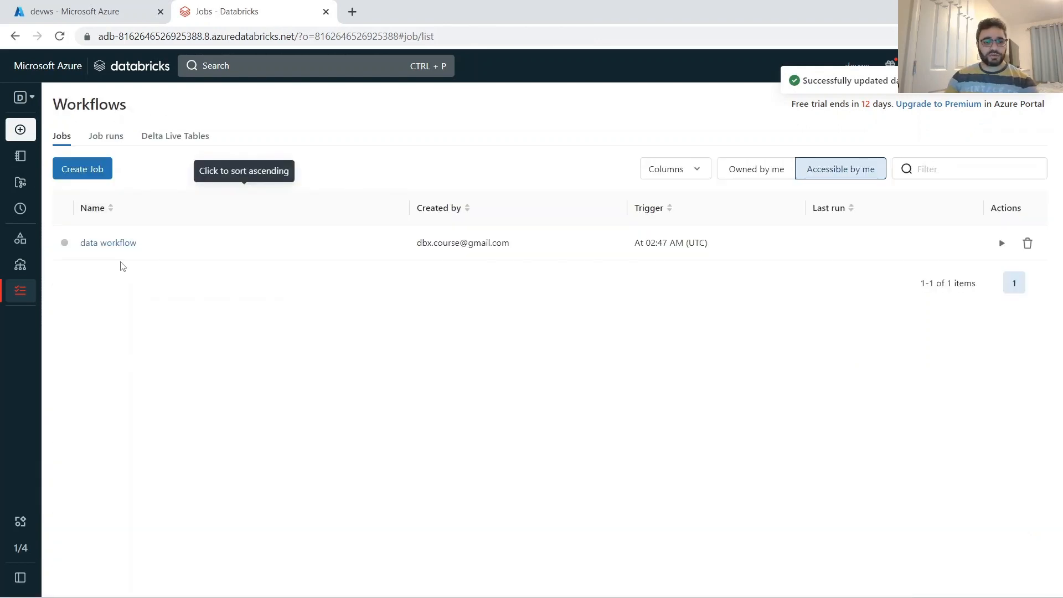